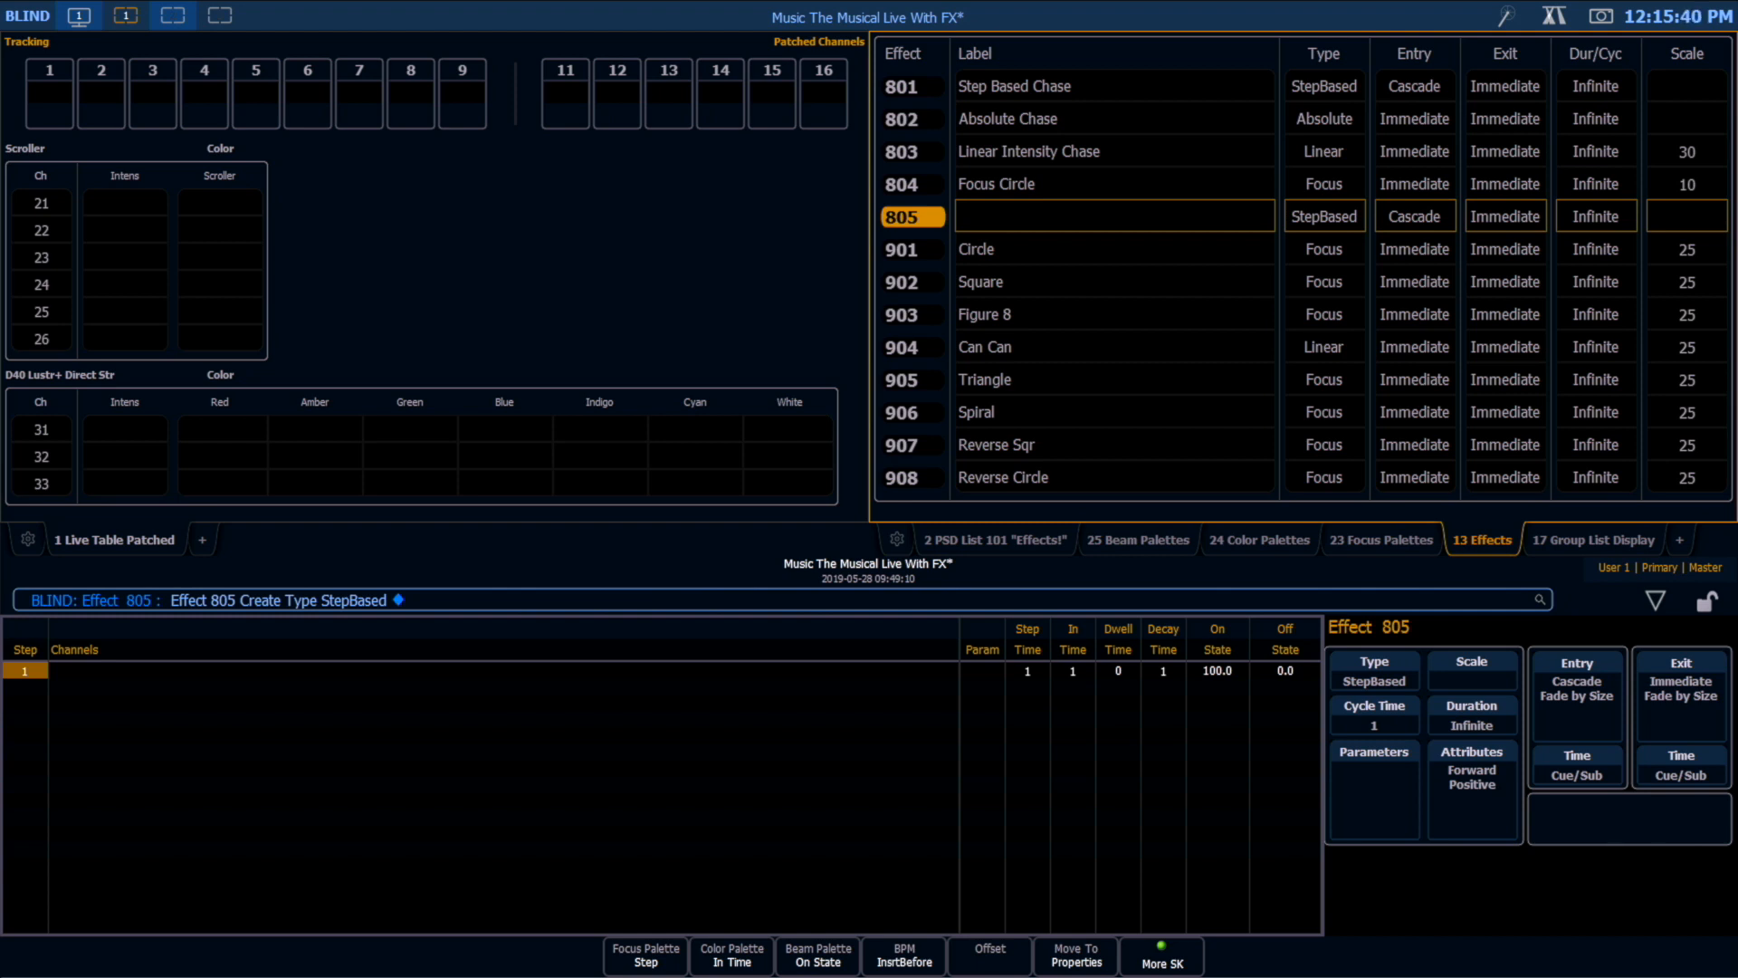
Step: Check the SR Blade Master and Top Blade Master groups in Live
key(F1)
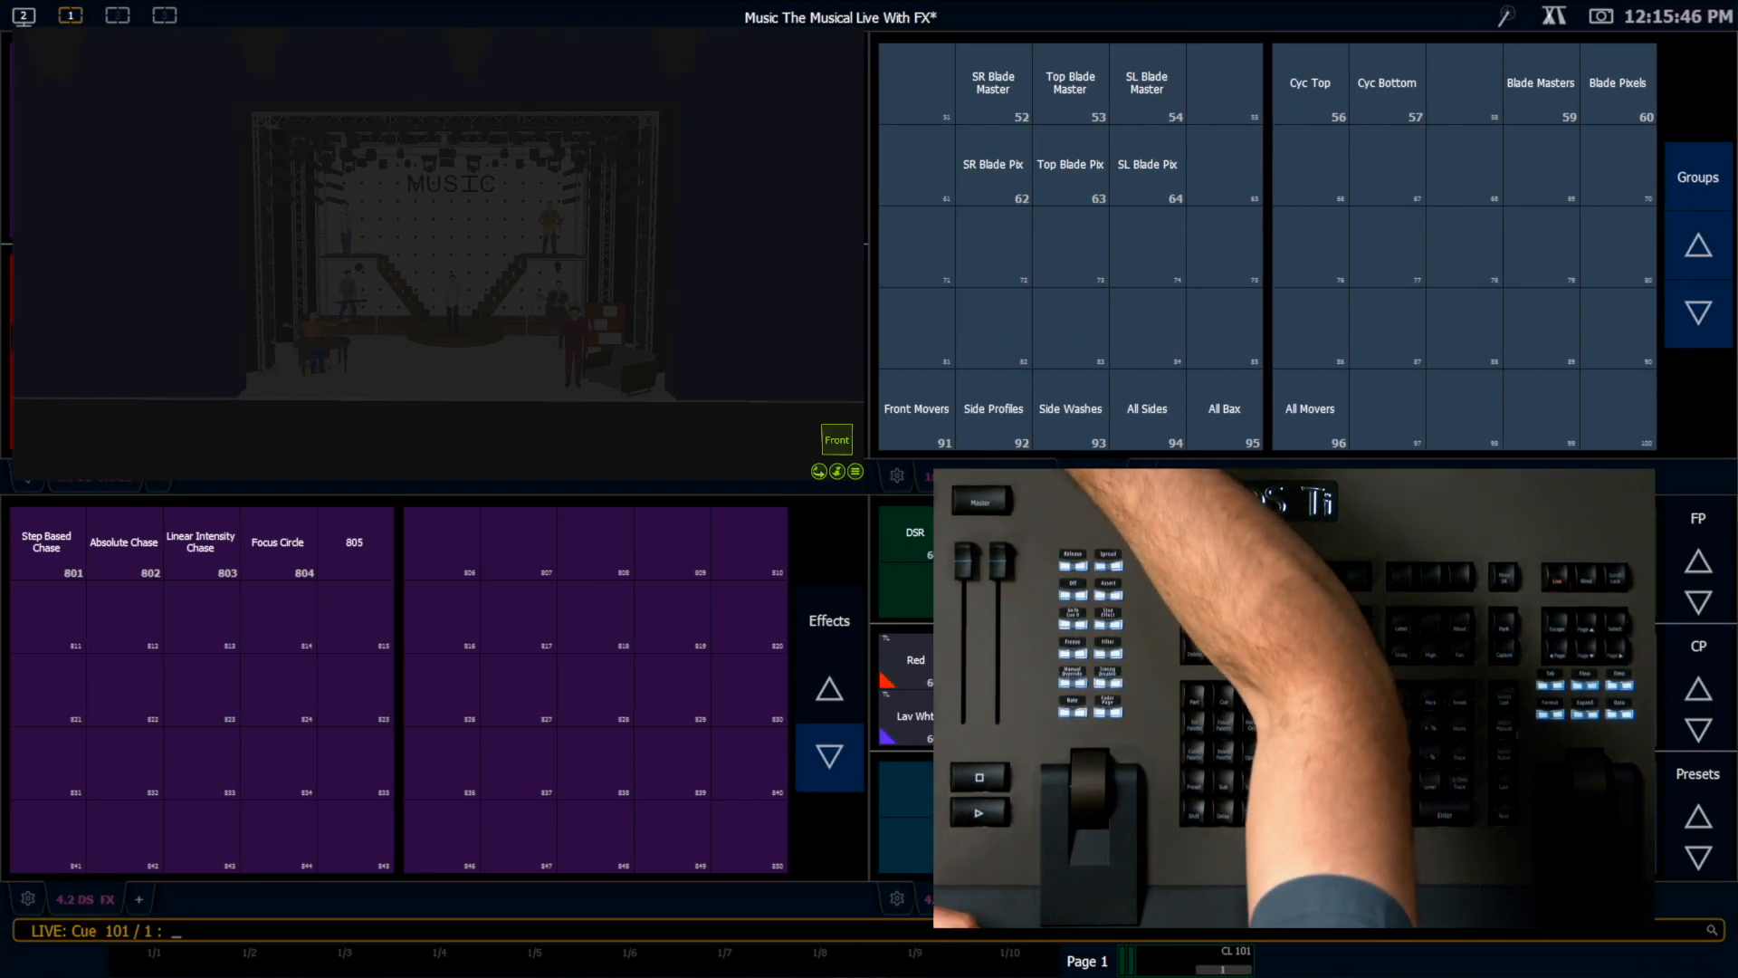
click(992, 83)
click(1070, 83)
key(shift+f)
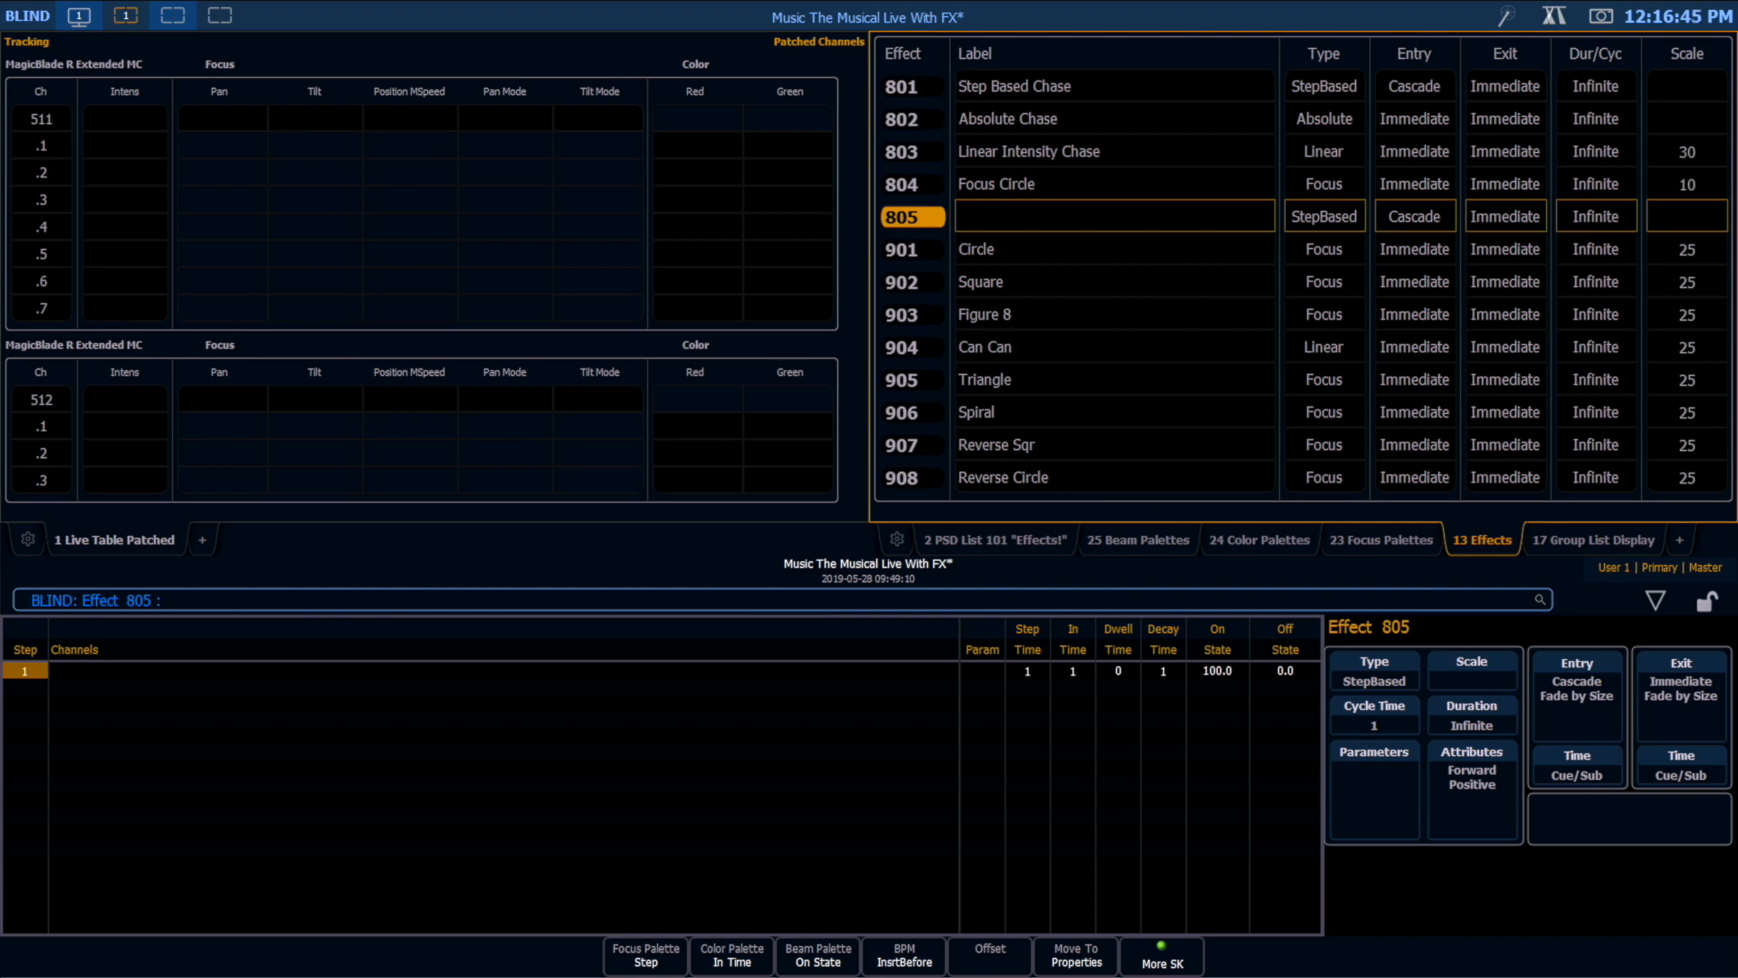
Step: Create the odd-numbered steps 1 + 3 + 5 + 7 + 9 + 11 + 13 + 15 + 17 in effect 805
key(F7)
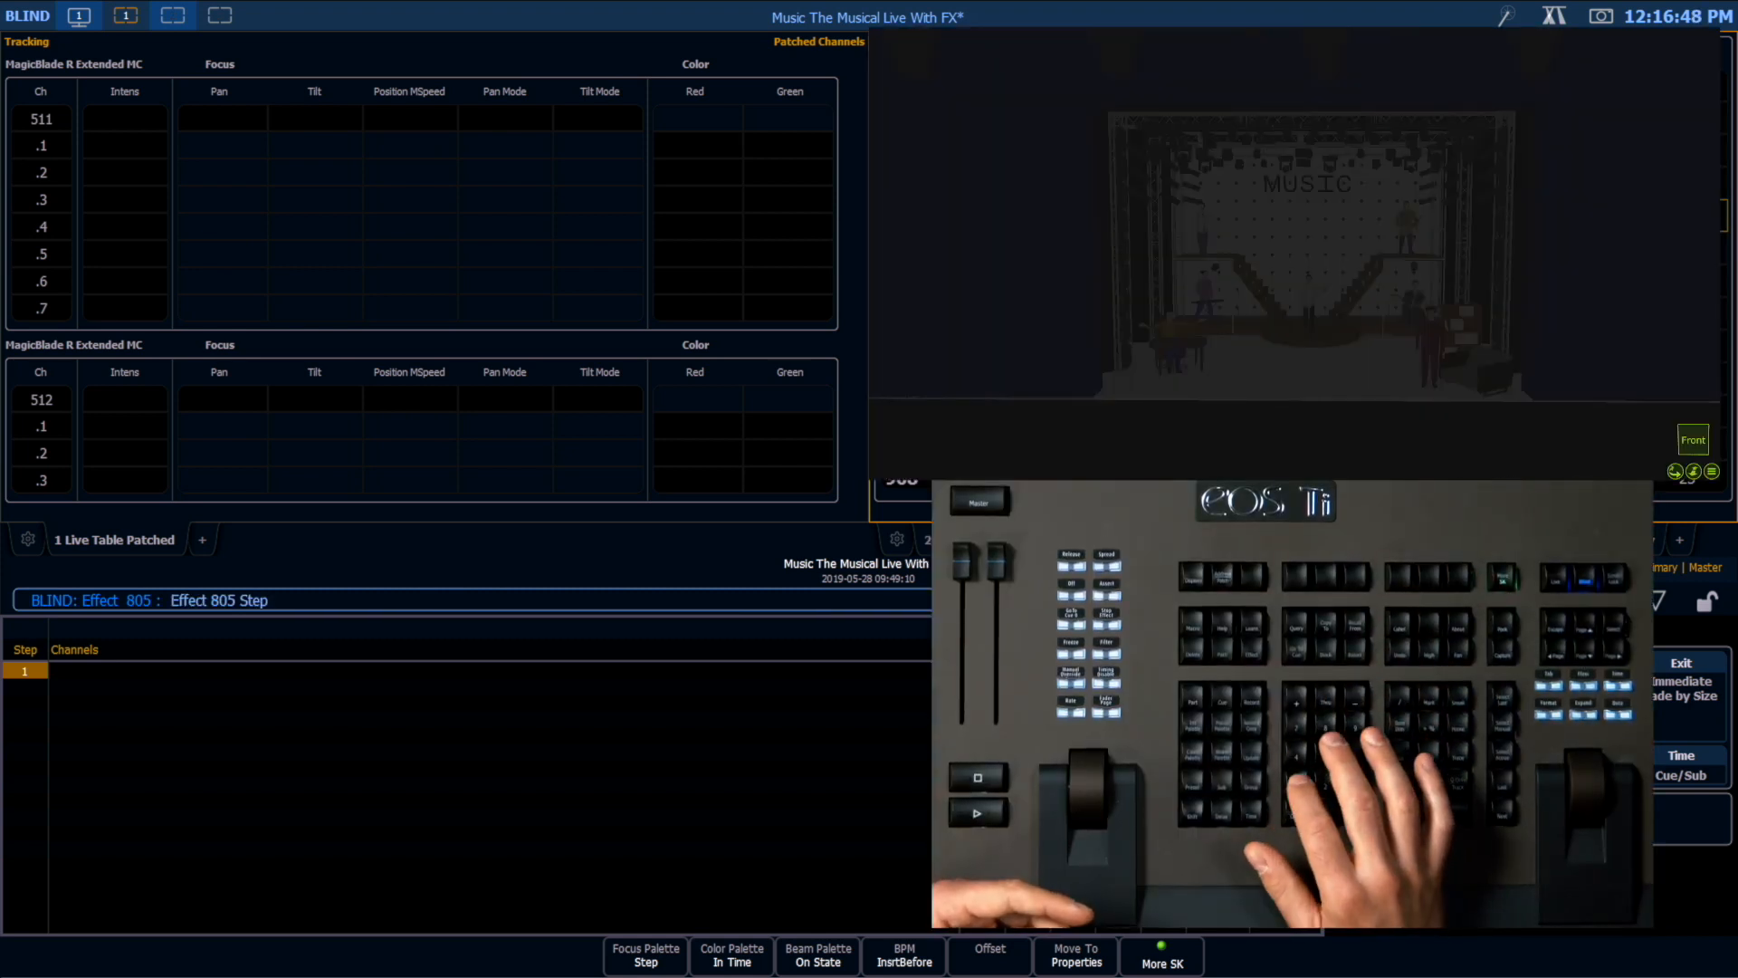
text(1 + 3 +)
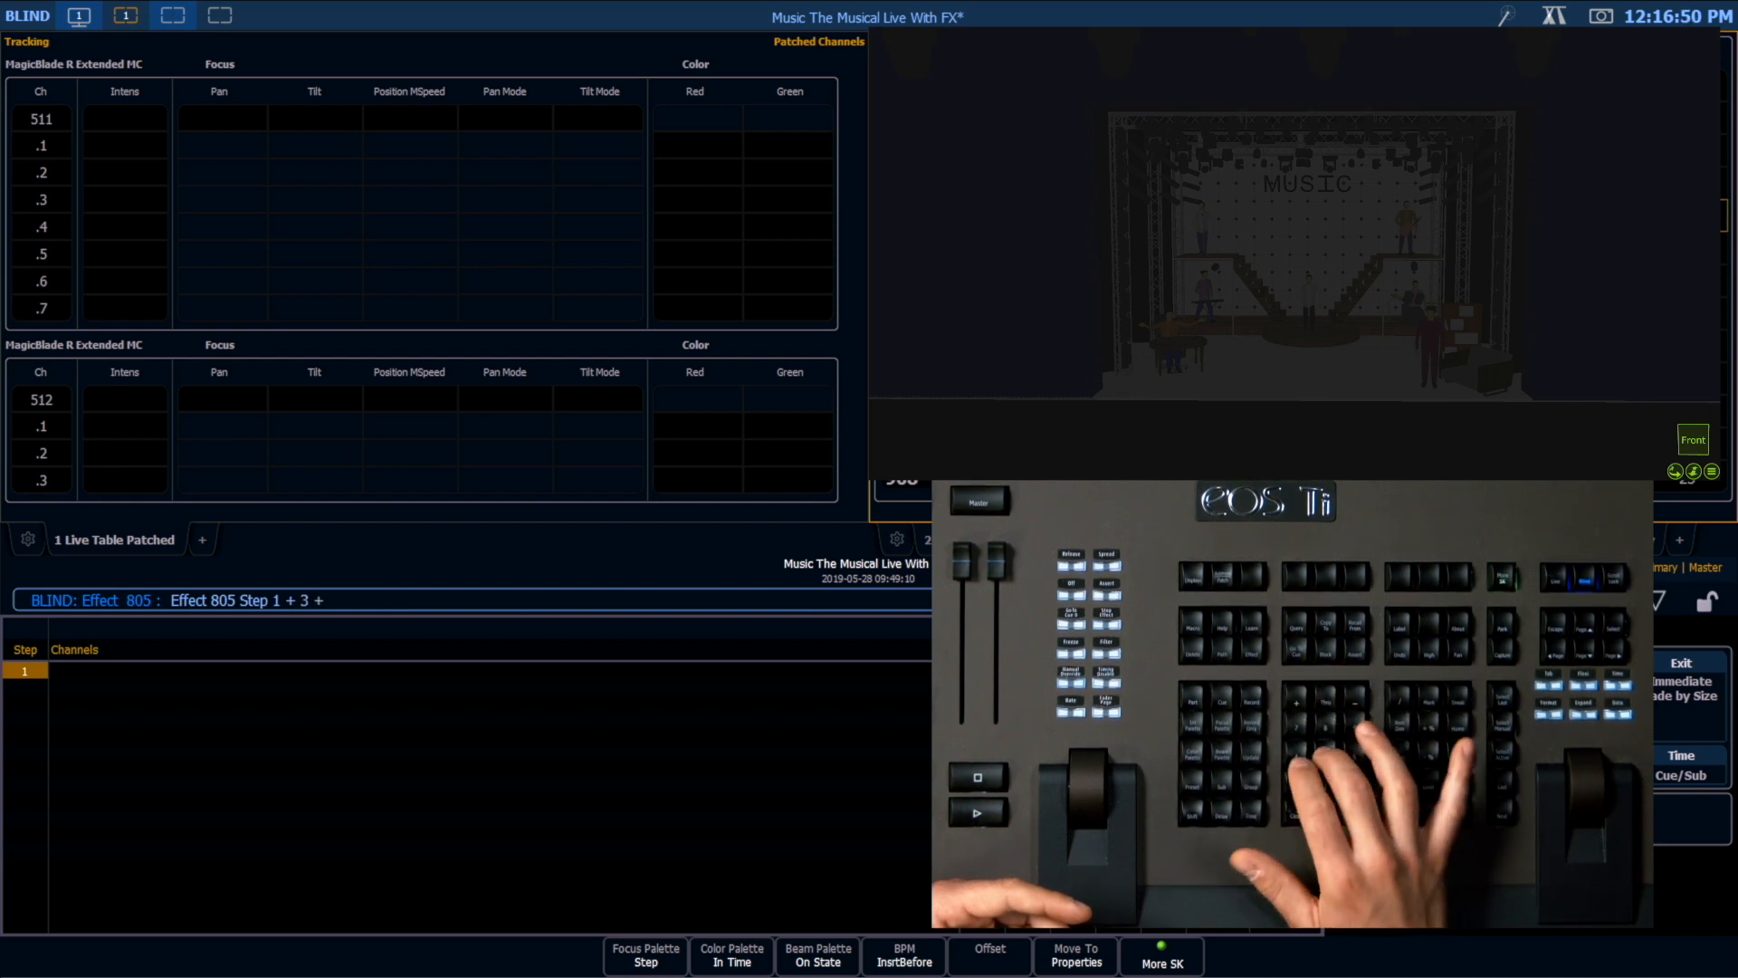
text( 5 + 7 + 9 + )
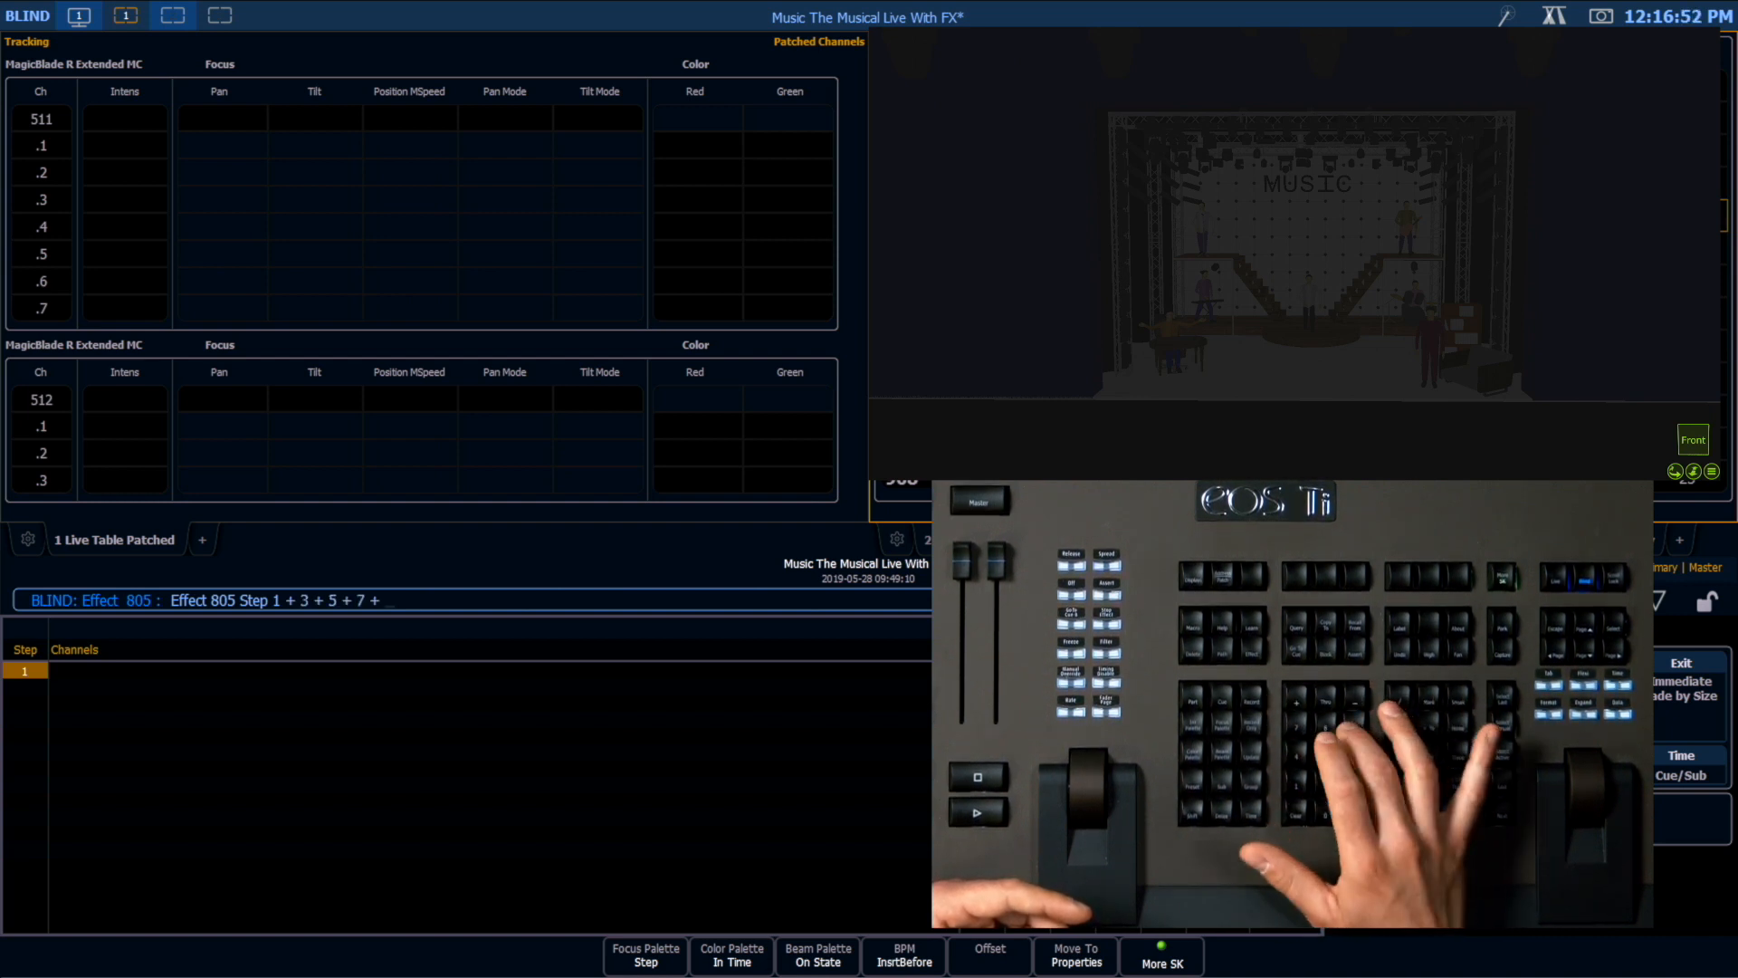
text(11 + 13 + 15 + 17)
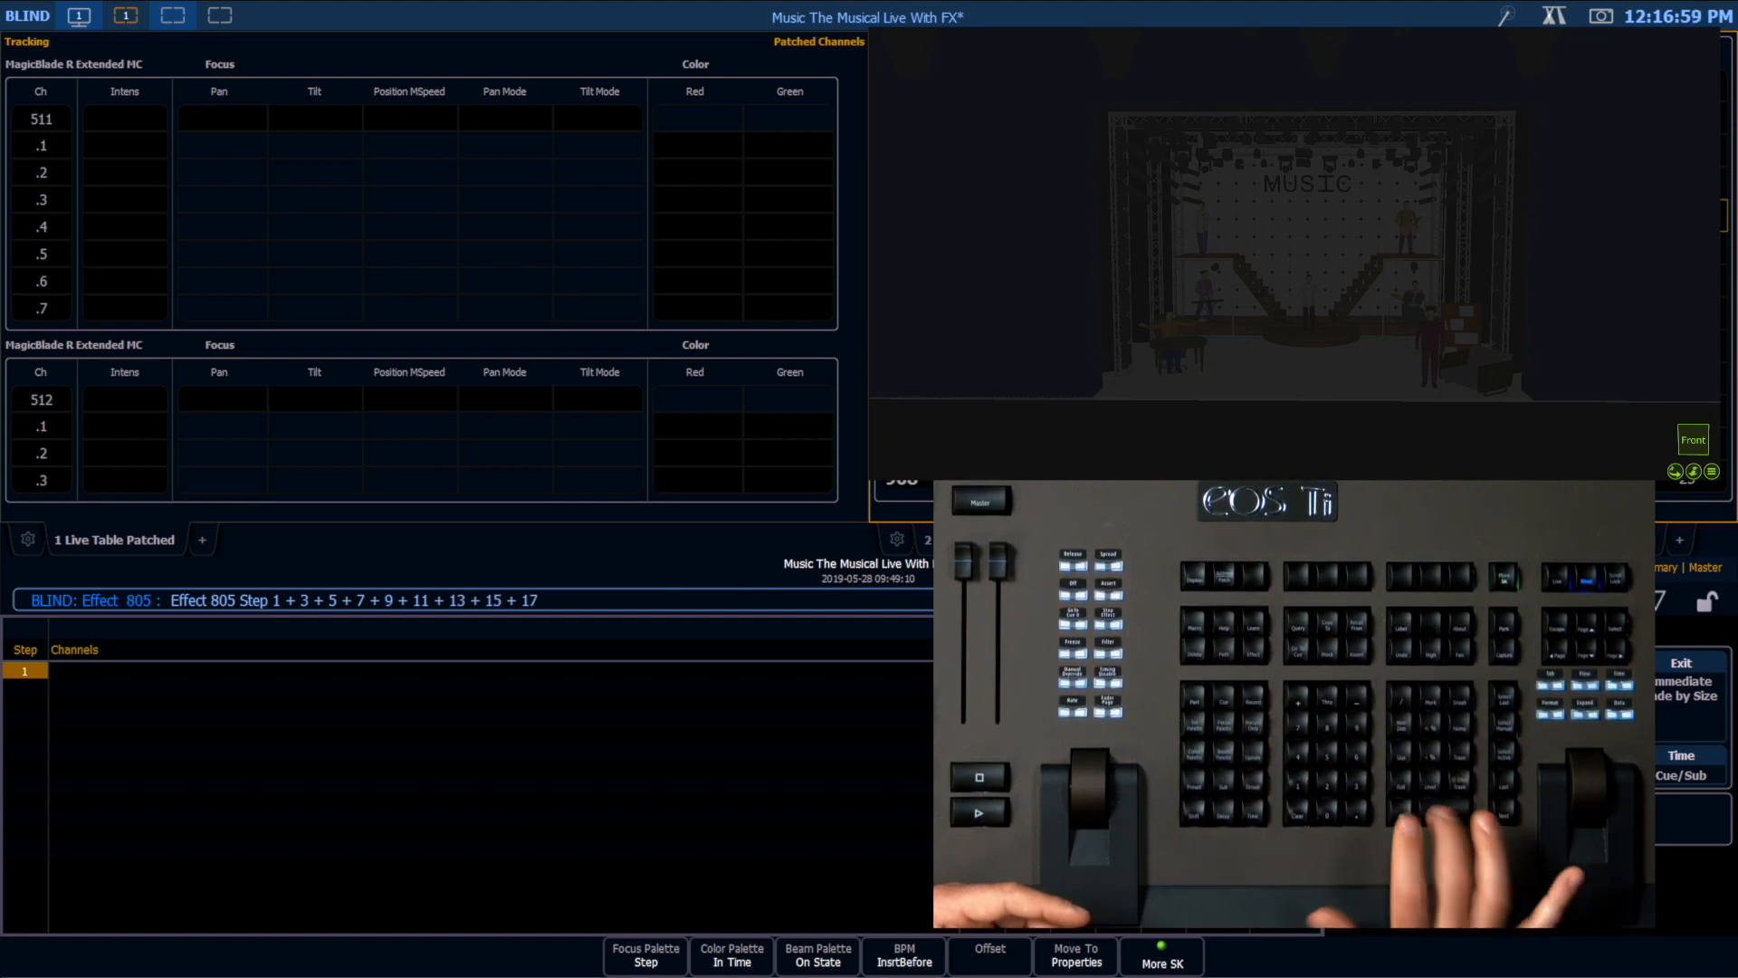
key(Return)
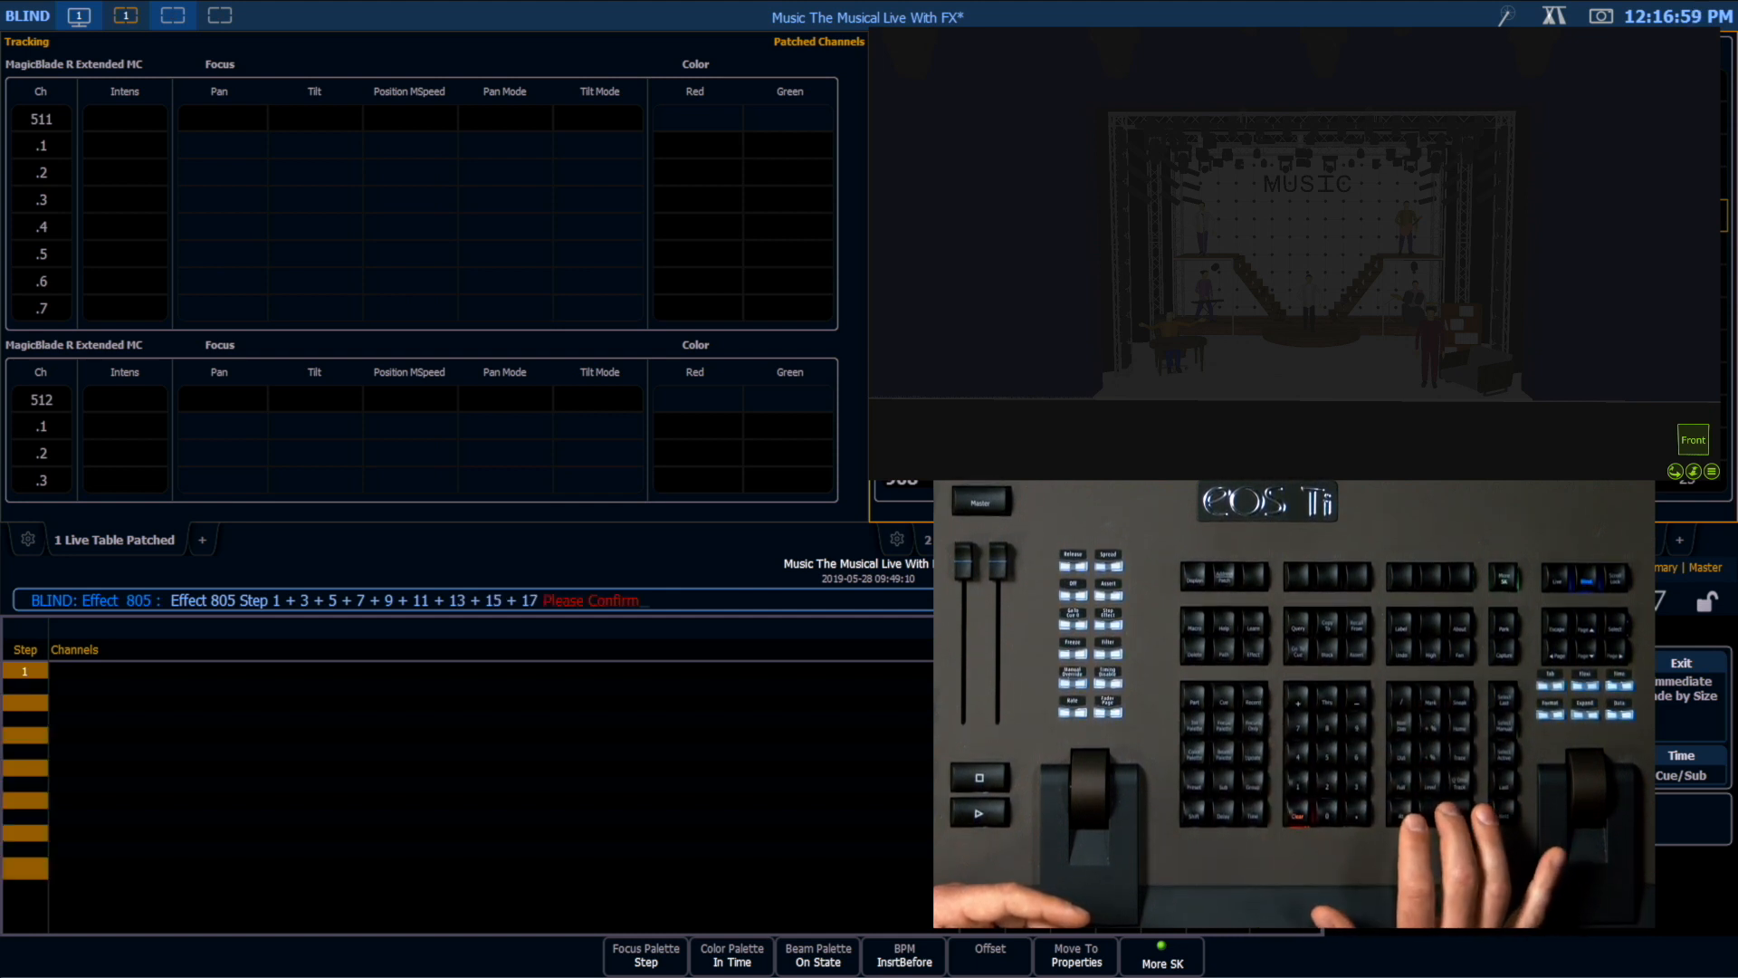
key(Return)
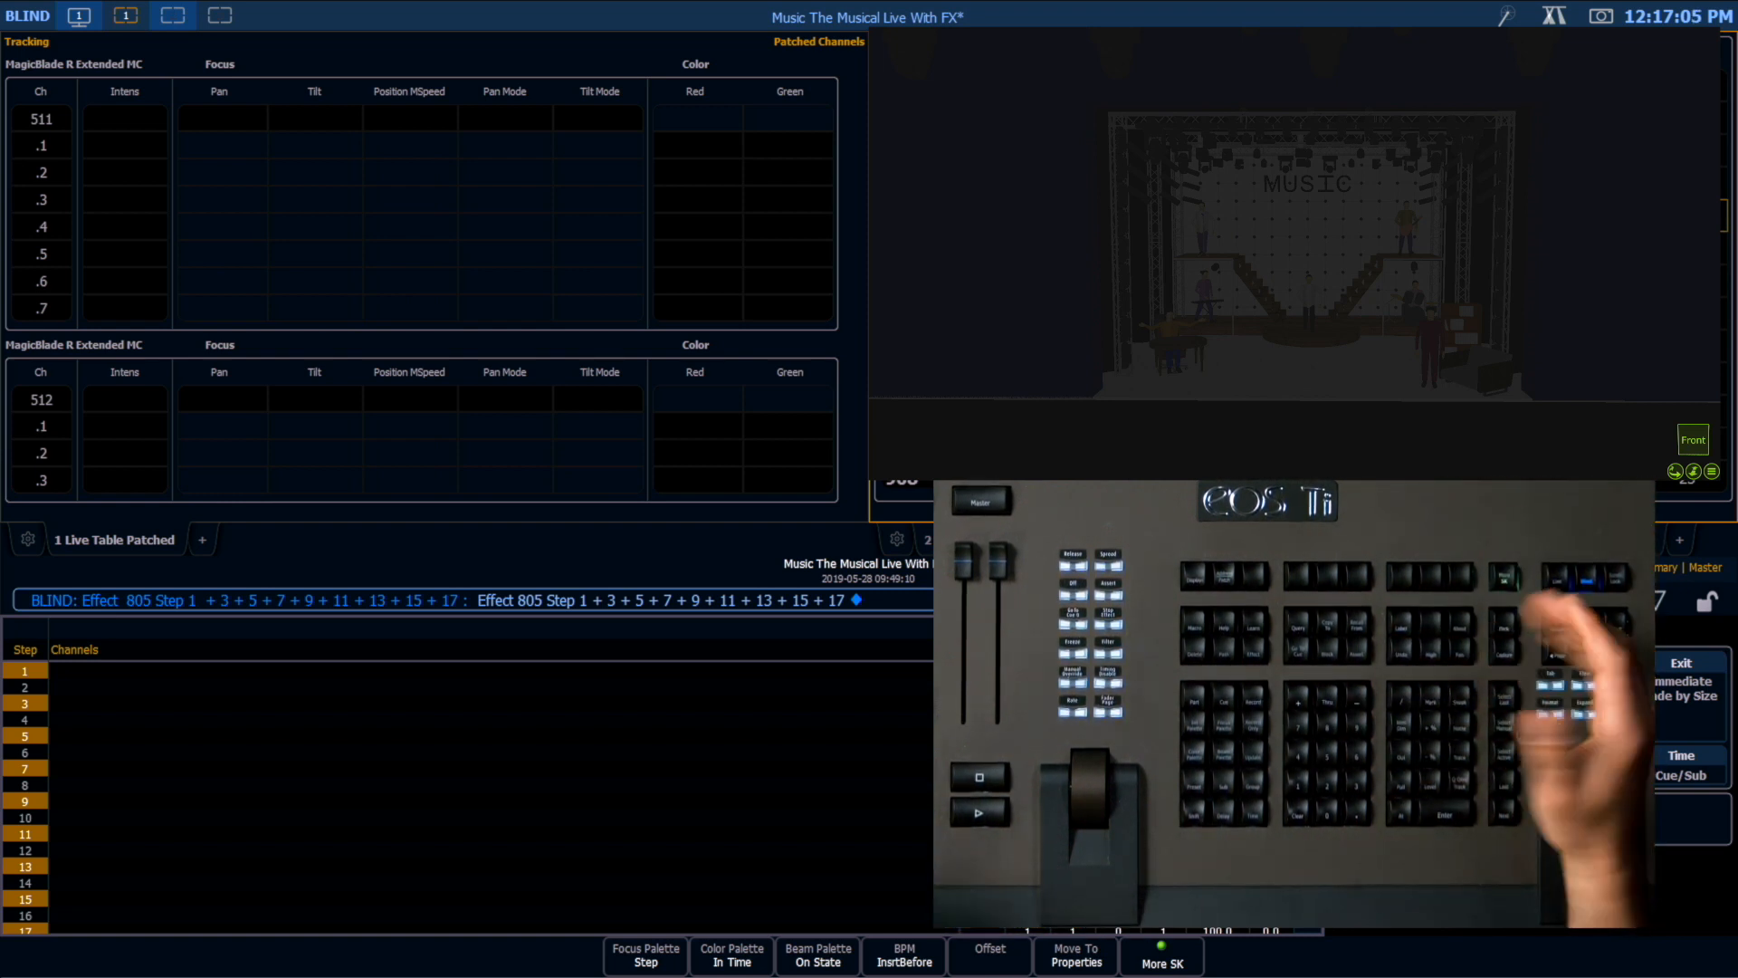
Step: Assign channels 611 Thru 619 to the odd-numbered steps of effect 805
key(c)
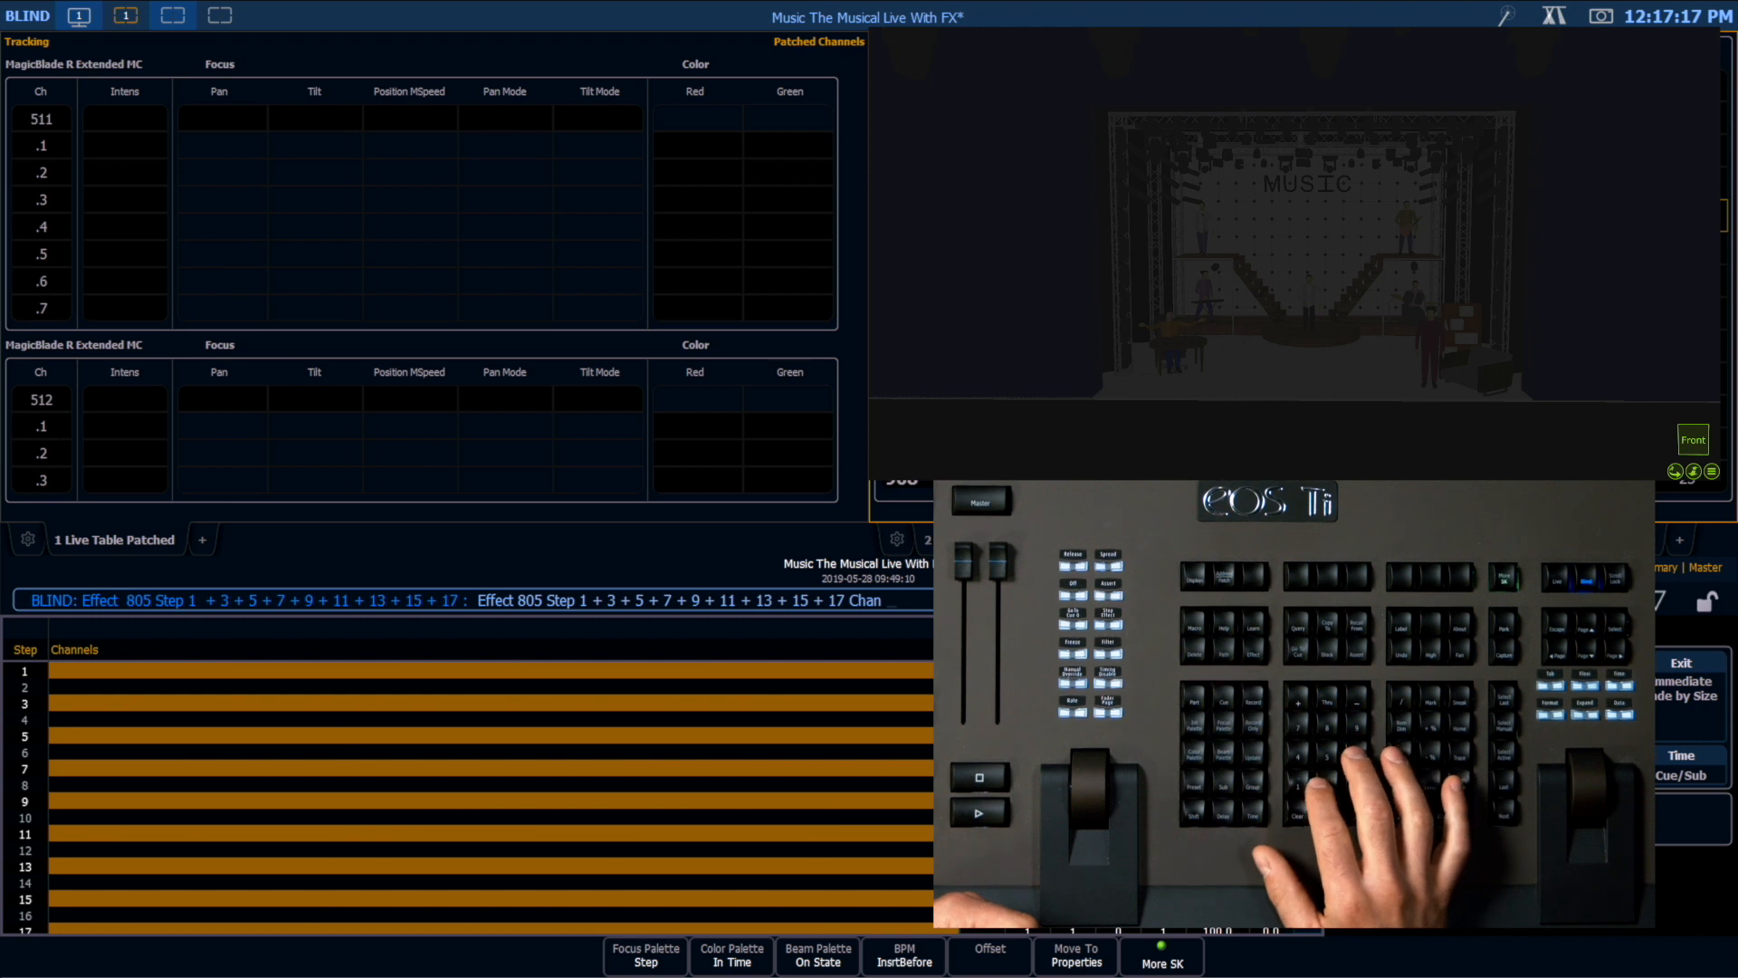
text(611t)
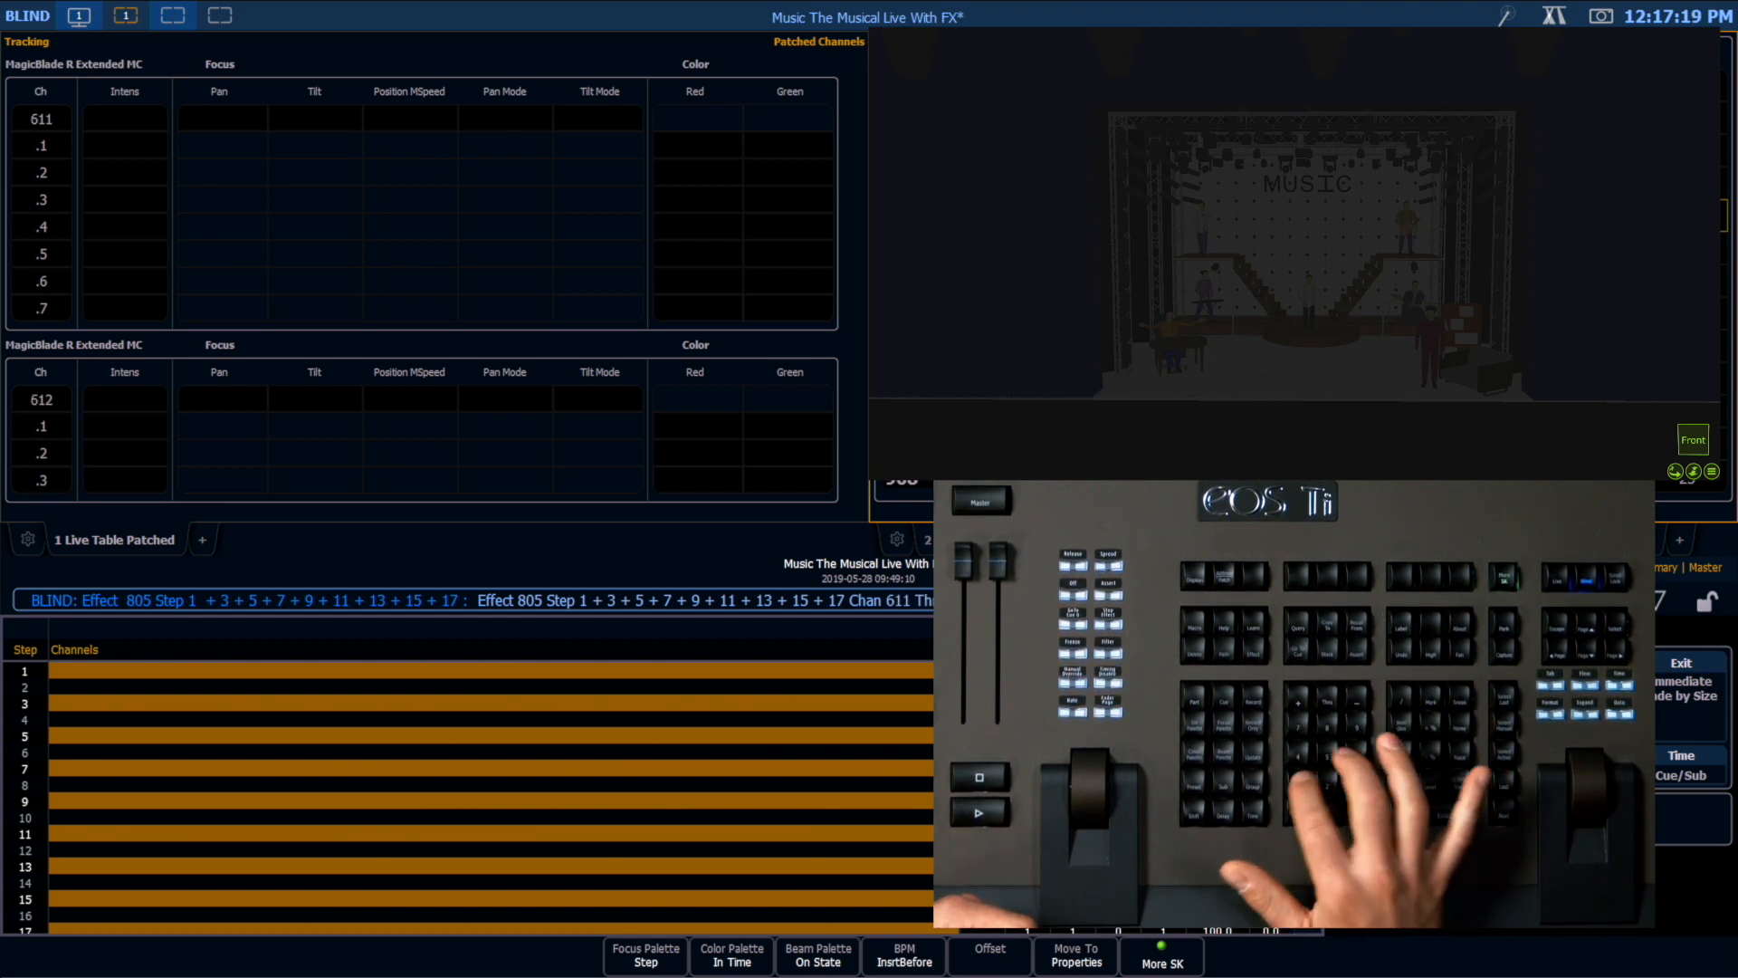
key(Return)
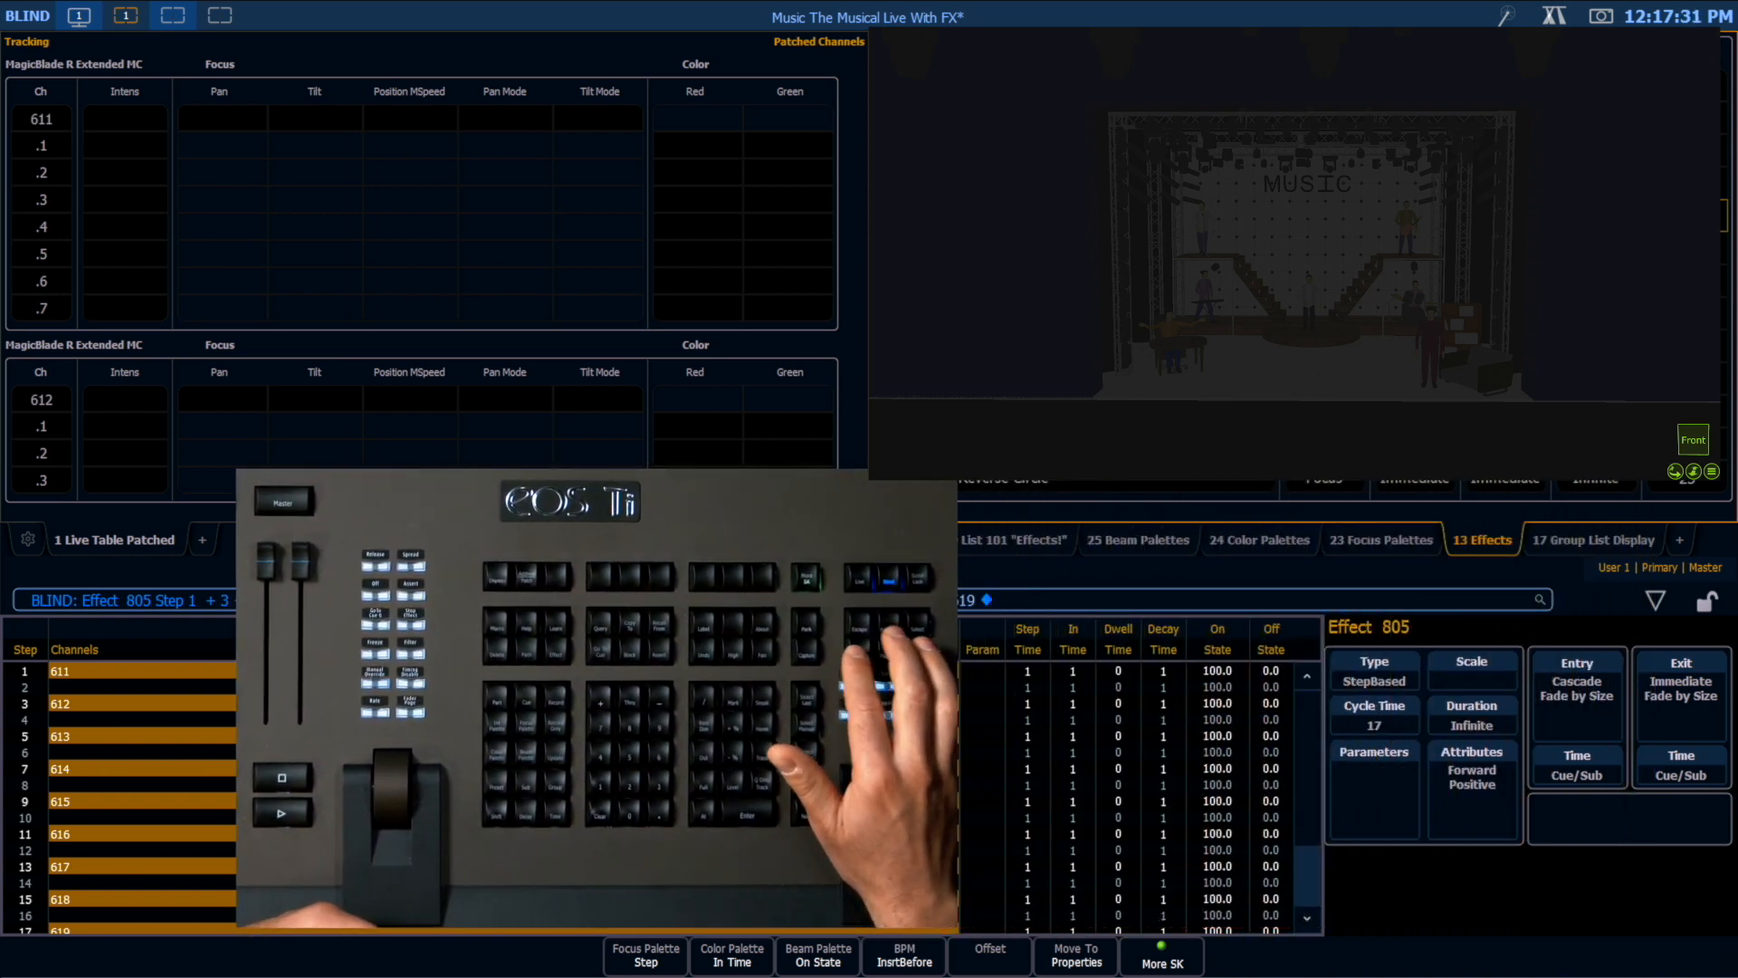
Step: Set the step time of the odd-numbered steps in effect 805 to 0
key(Right)
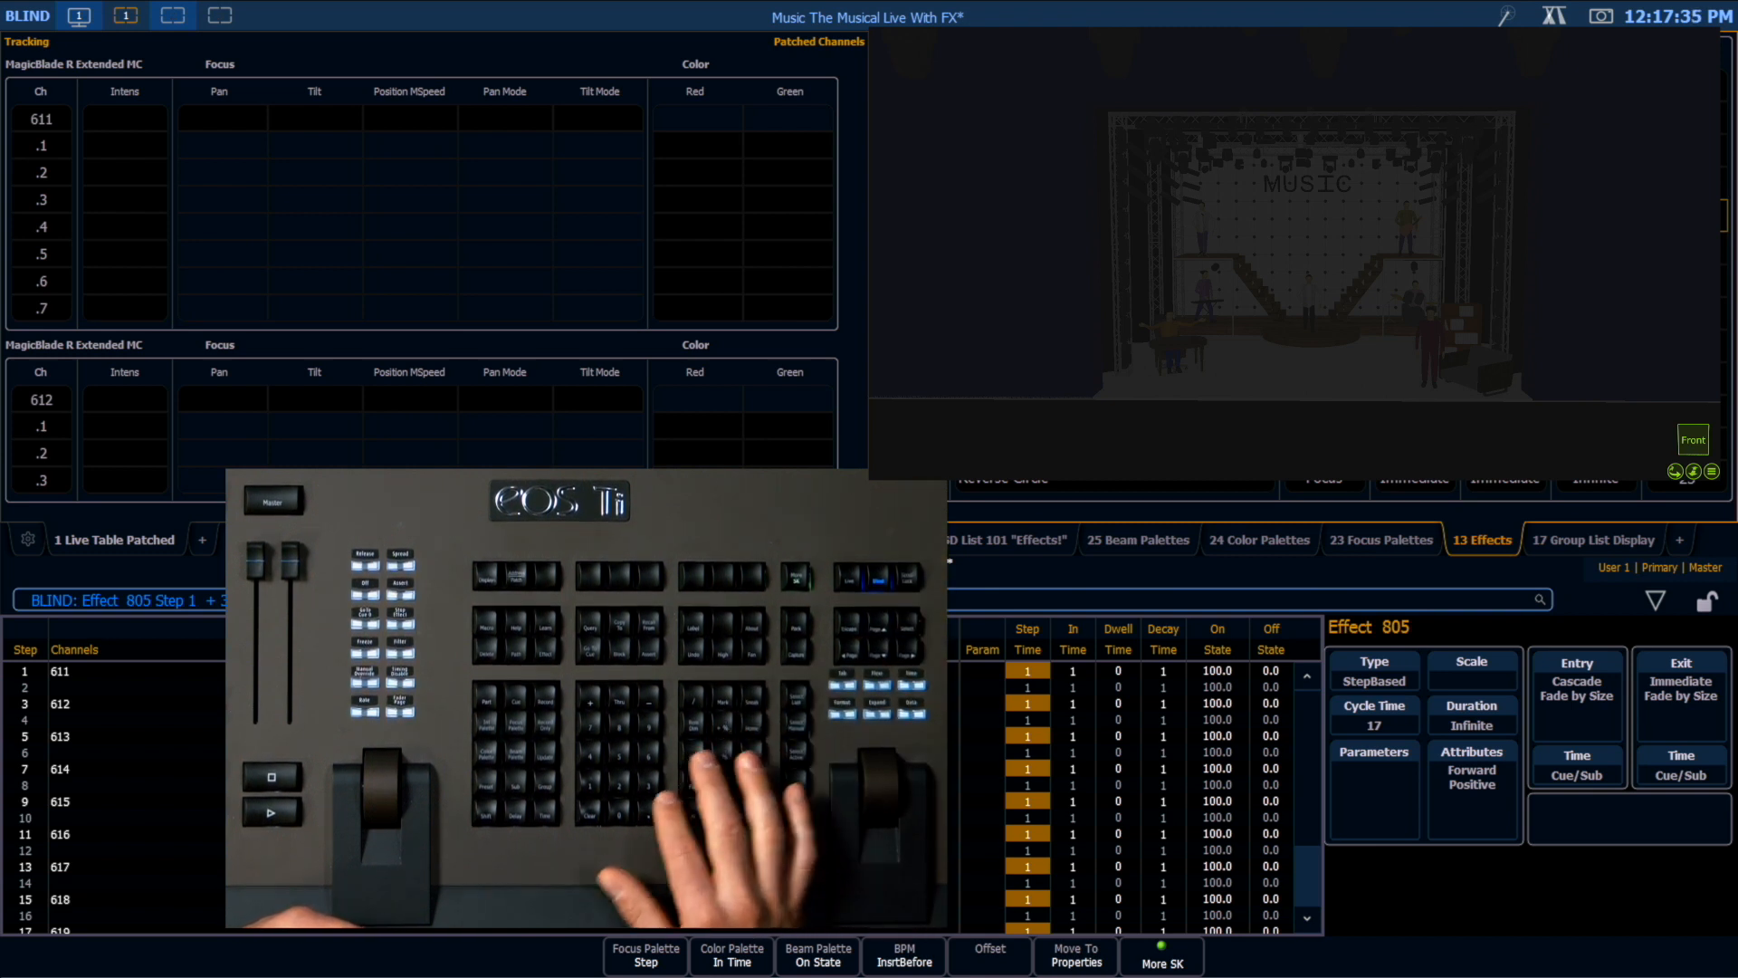
text(0)
key(Return)
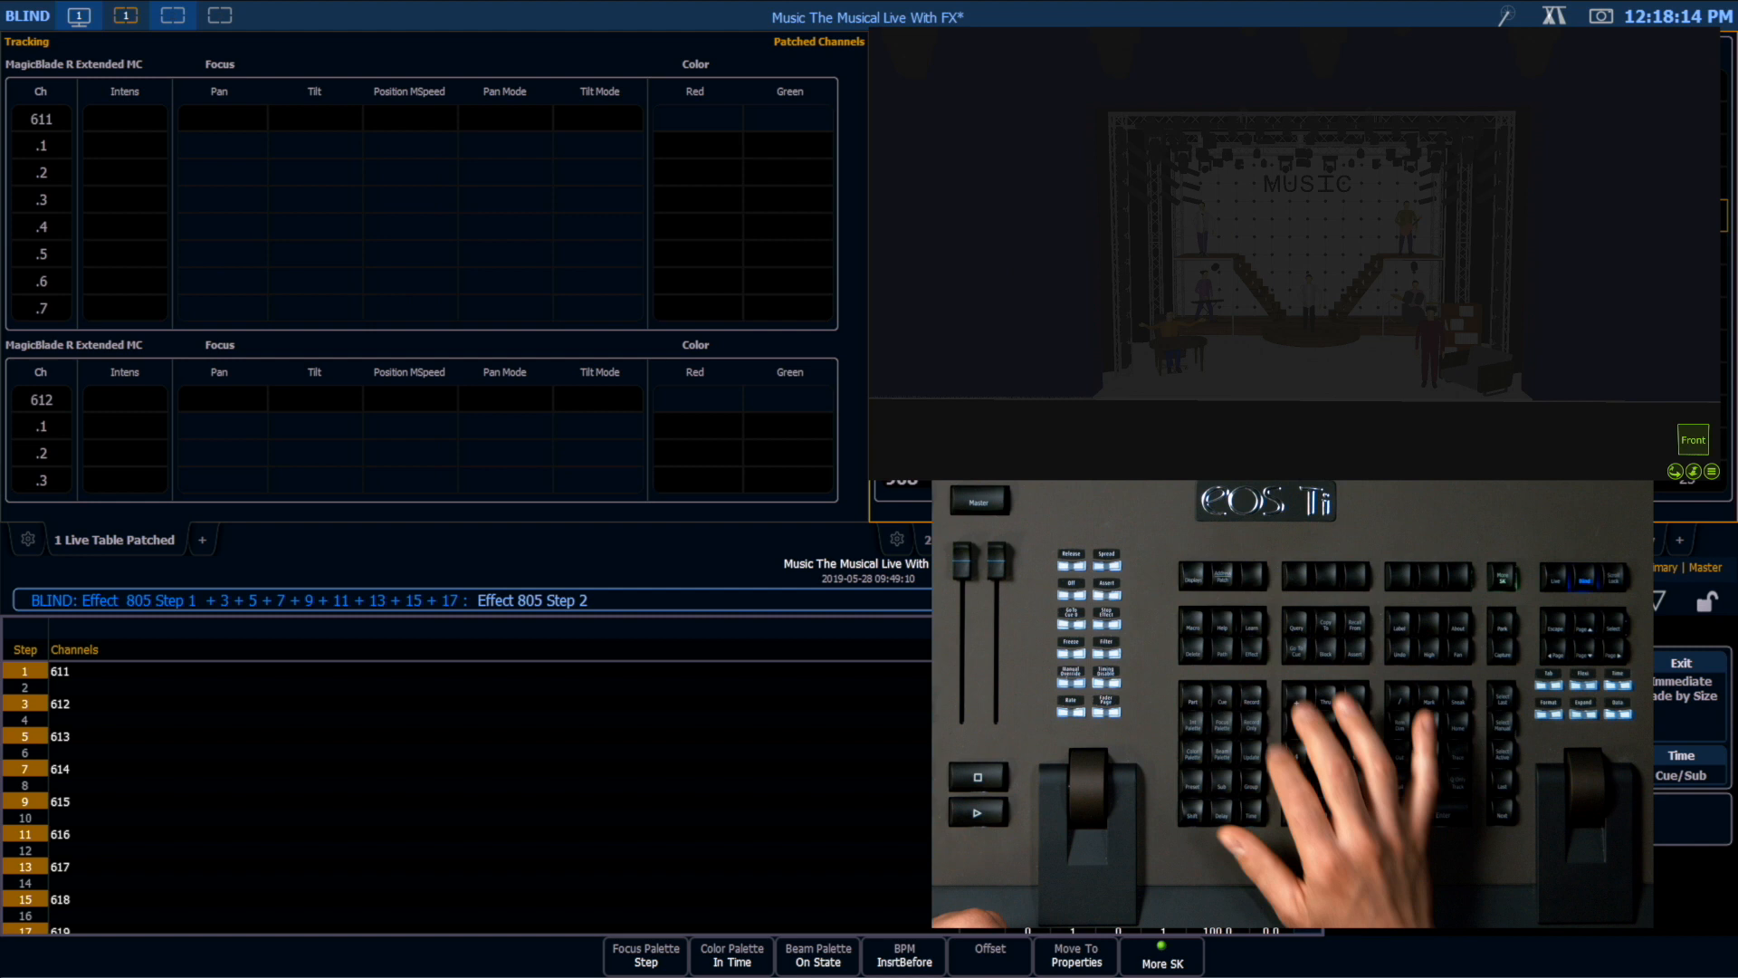
Step: Create the even-numbered steps 2 + 4 + 6 + 8 + 10 + 12 + 14 + 16 + 18 in effect 805
text(+ 4 + 6 + 8 + 10 + 12 + 14 + 16 + 18)
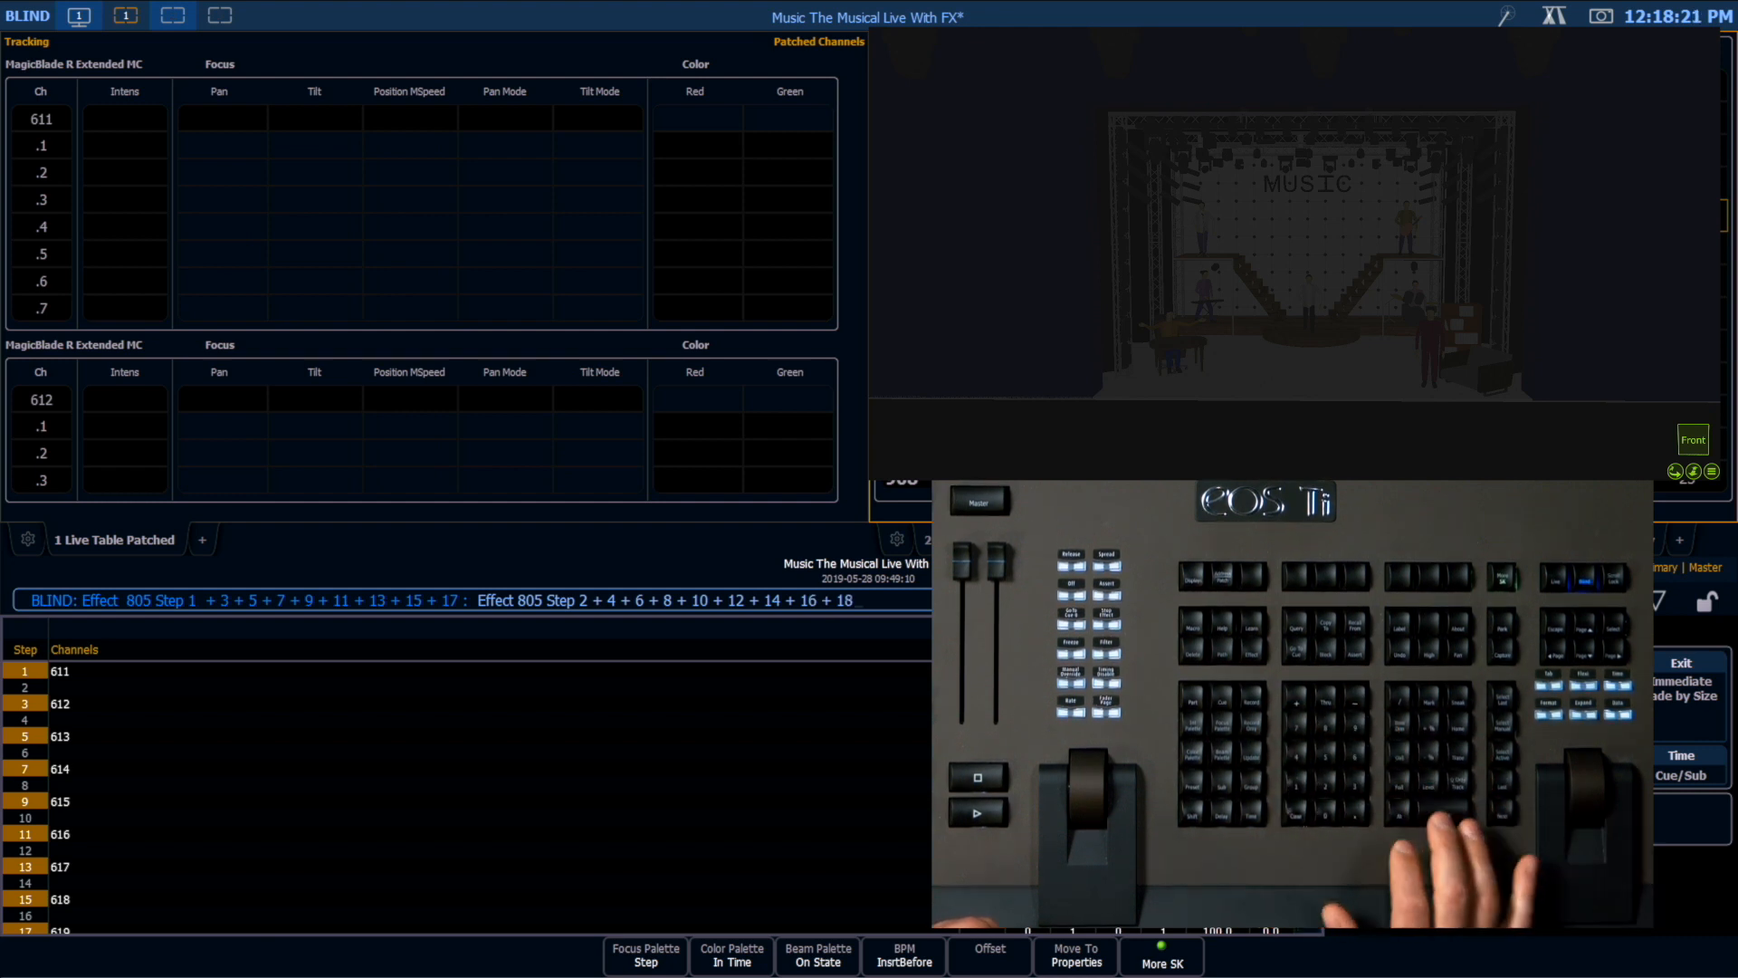
key(Return)
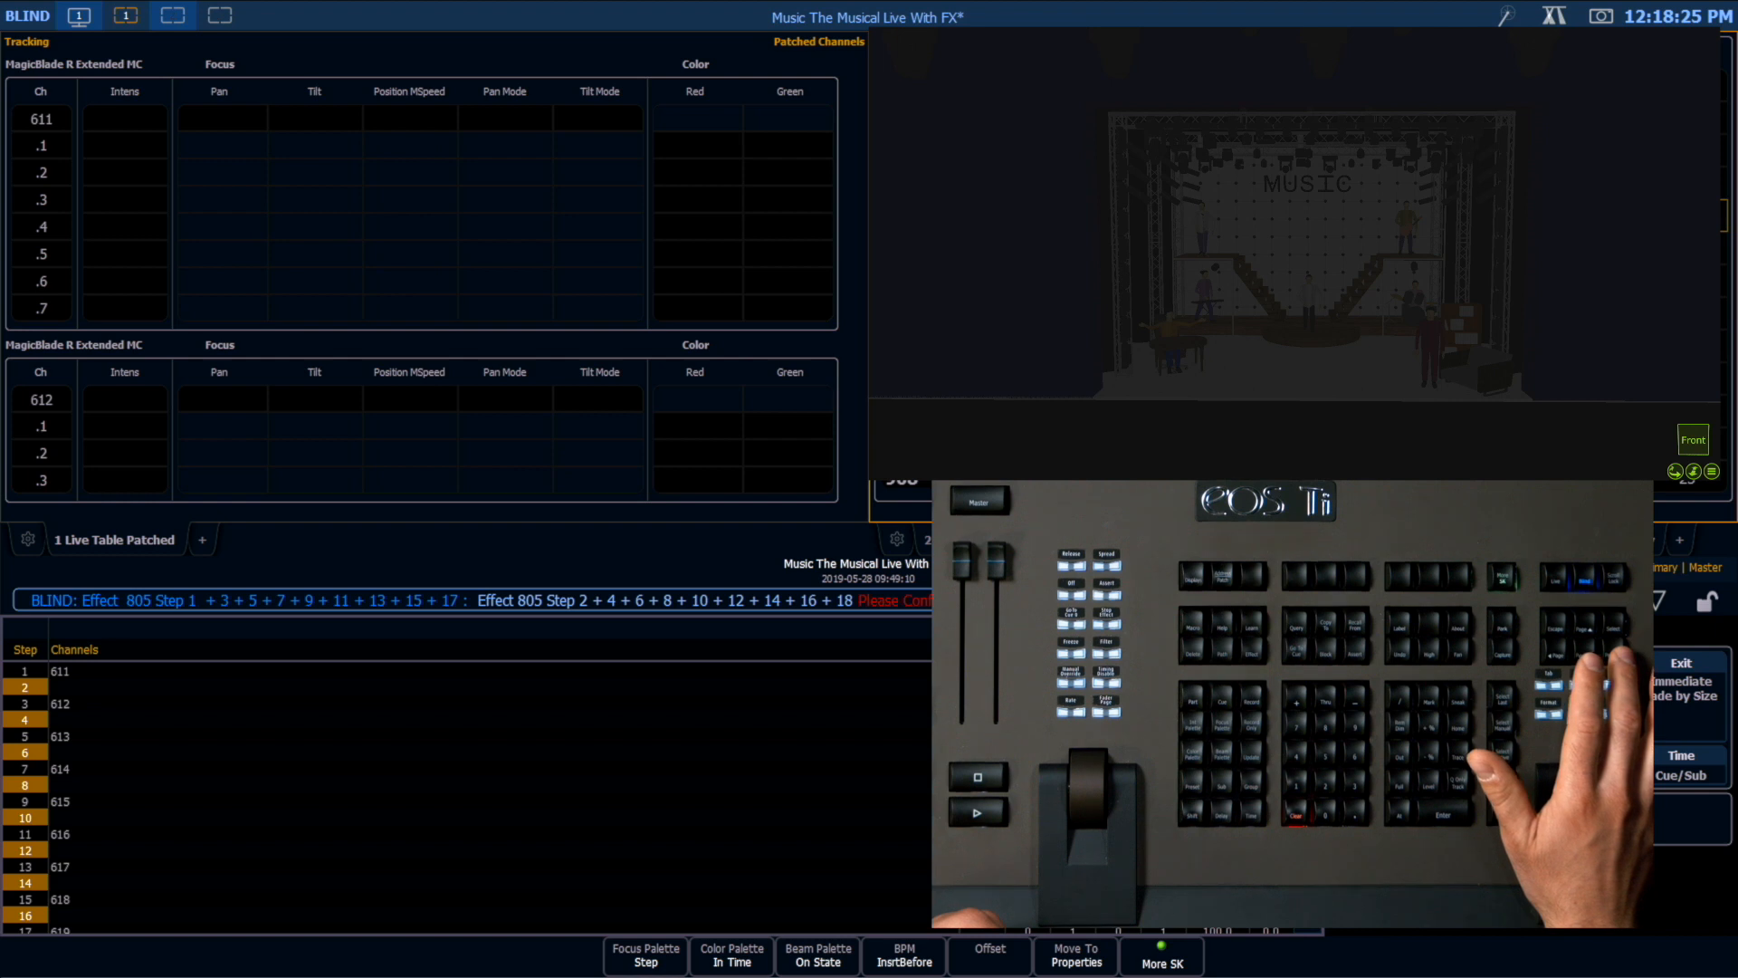
key(Return)
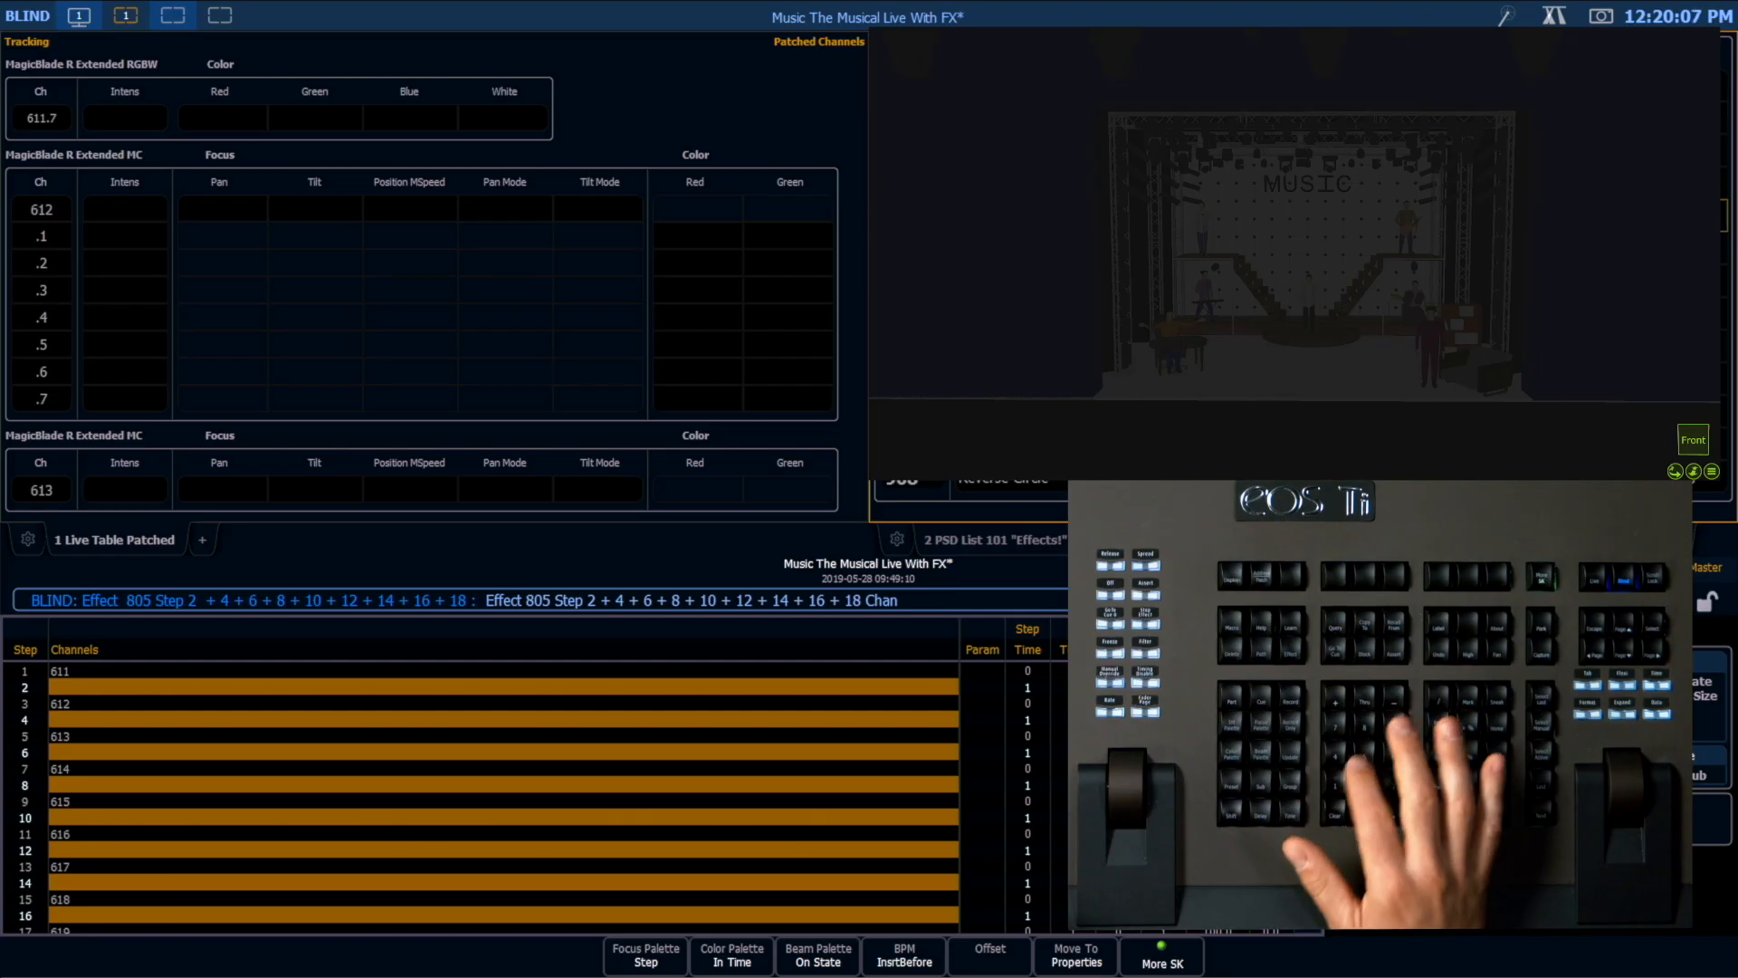
Step: Assign channels 519 Thru 511 in descending order to the even-numbered steps of effect 805
text(519)
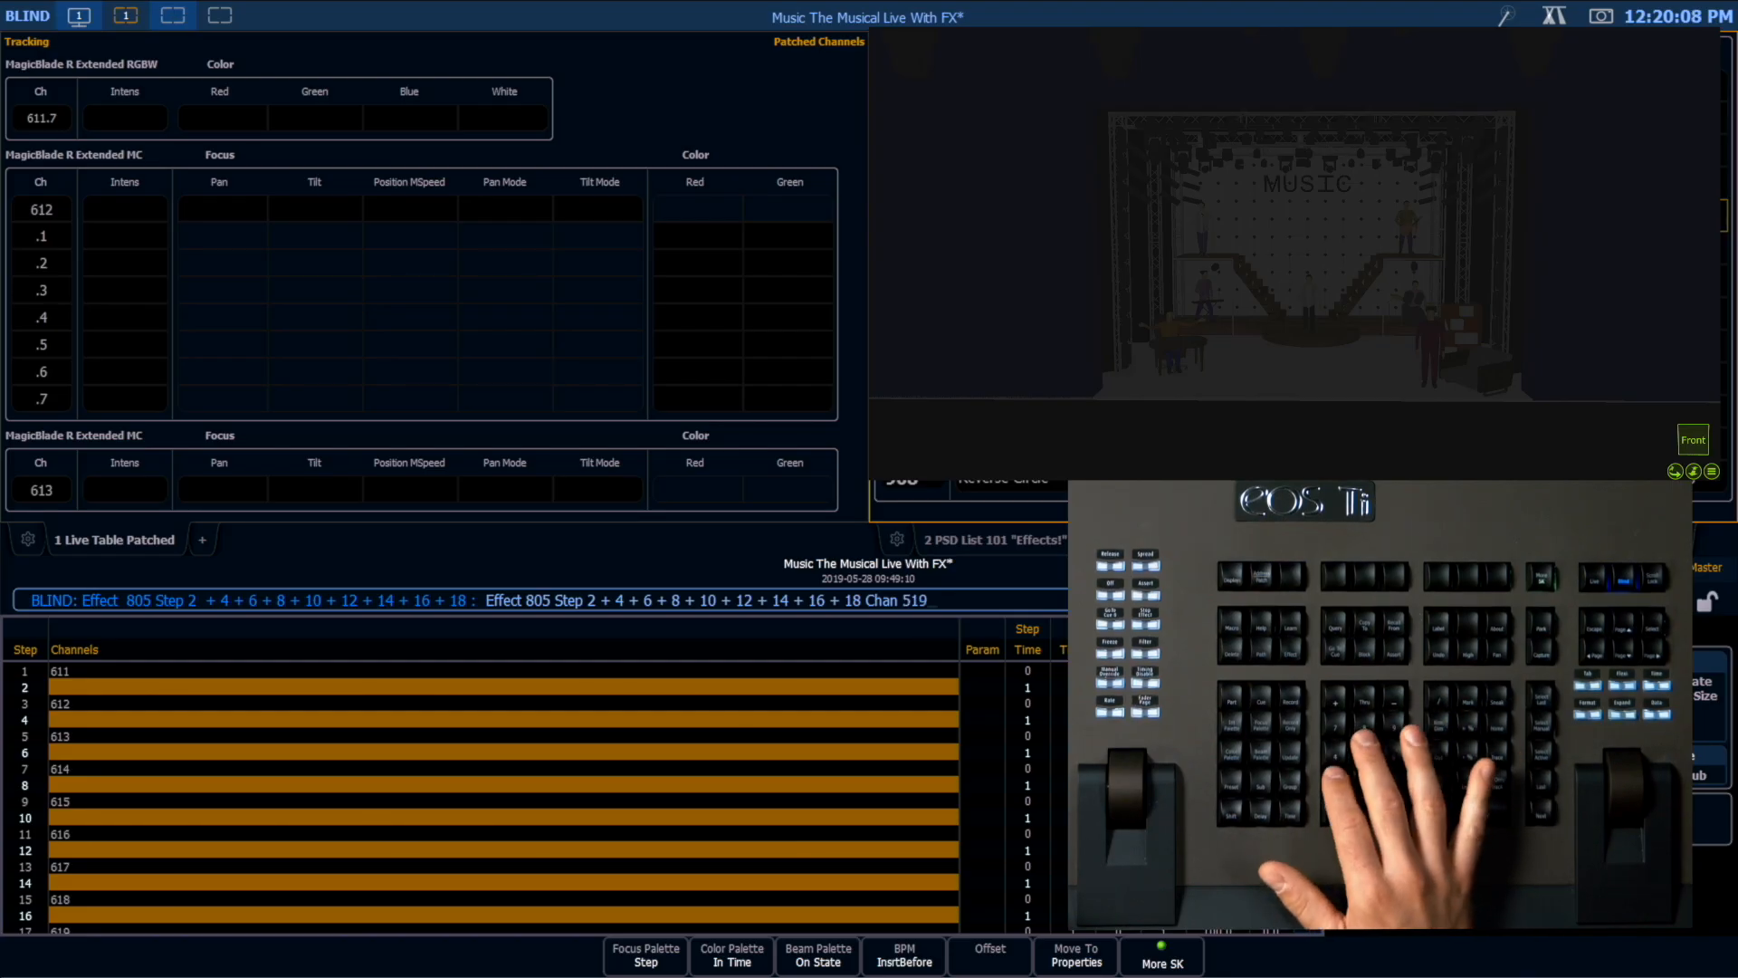
text( Thru 5)
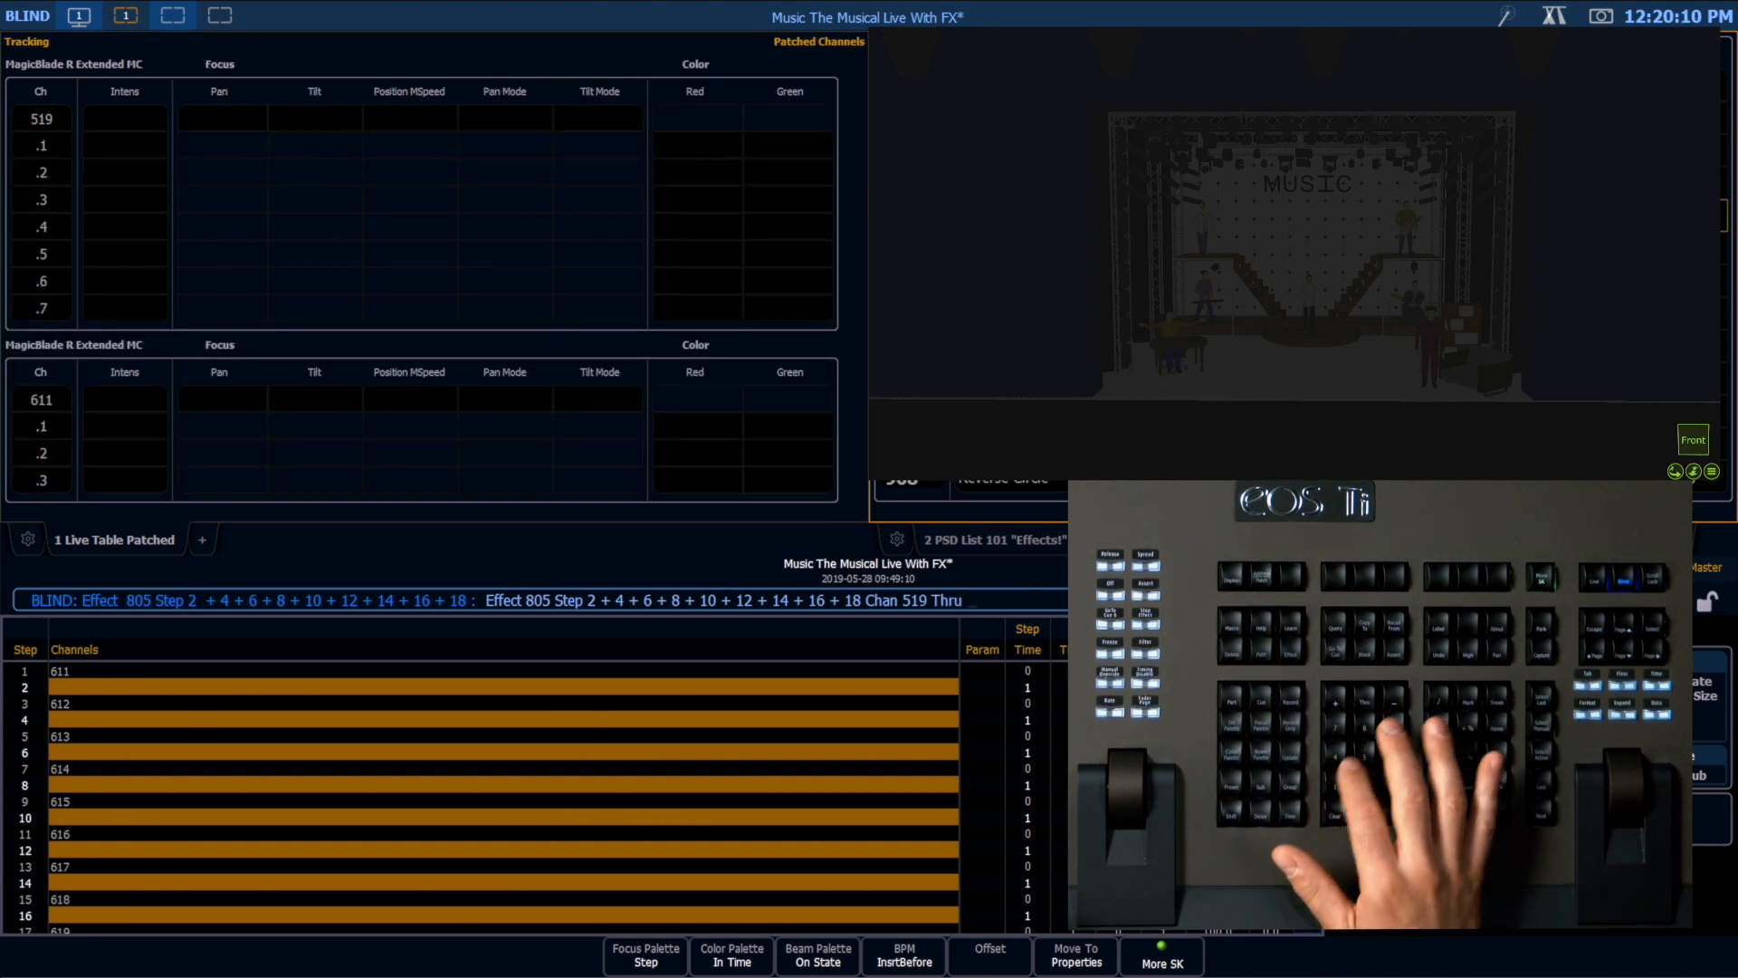
text(11)
key(Return)
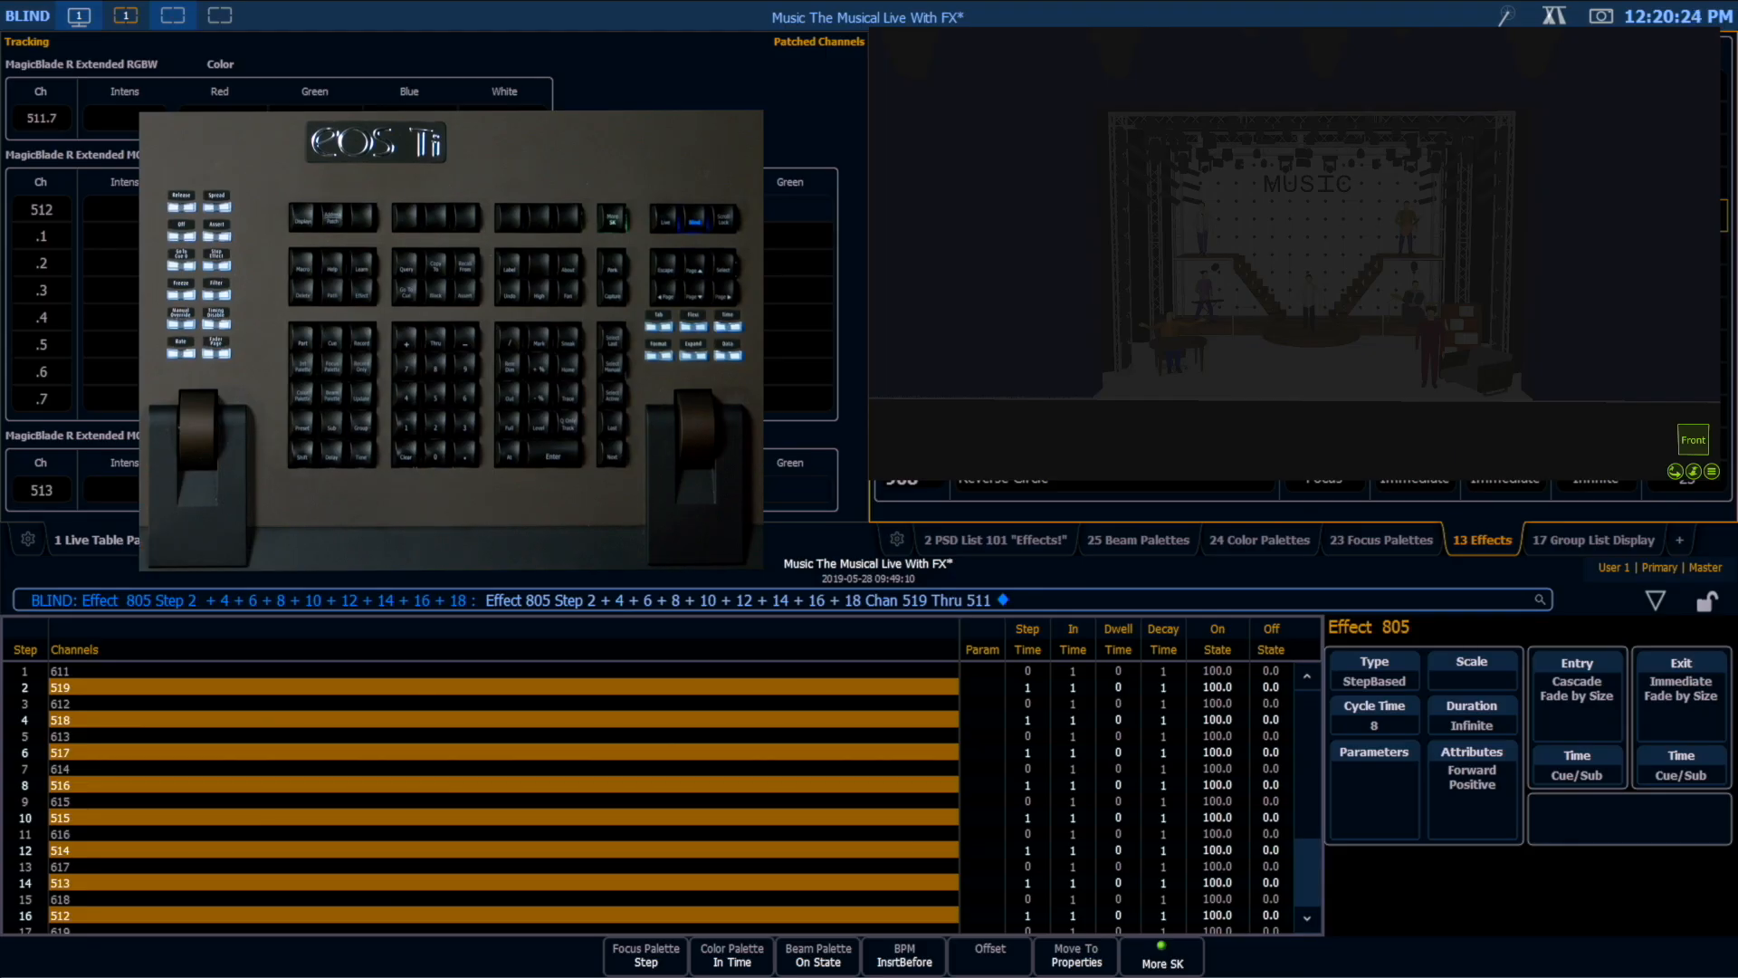
Step: Compare the step times of steps 1 and 2 in effect 805
click(1073, 686)
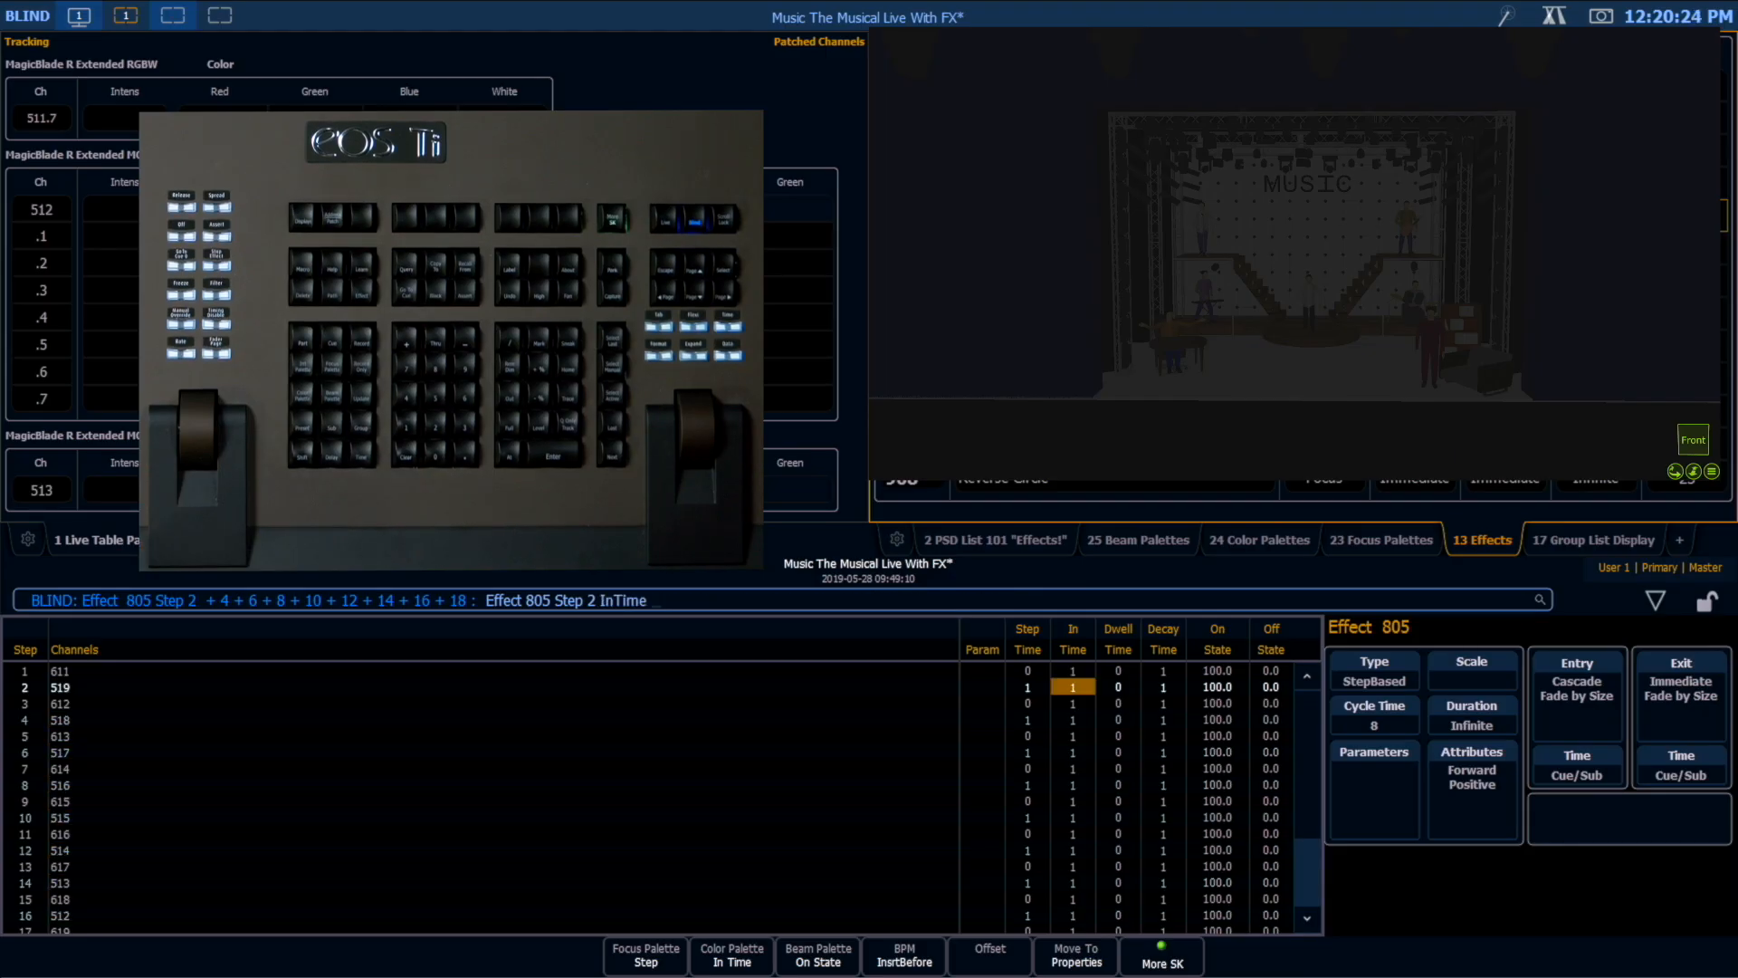
key(Left)
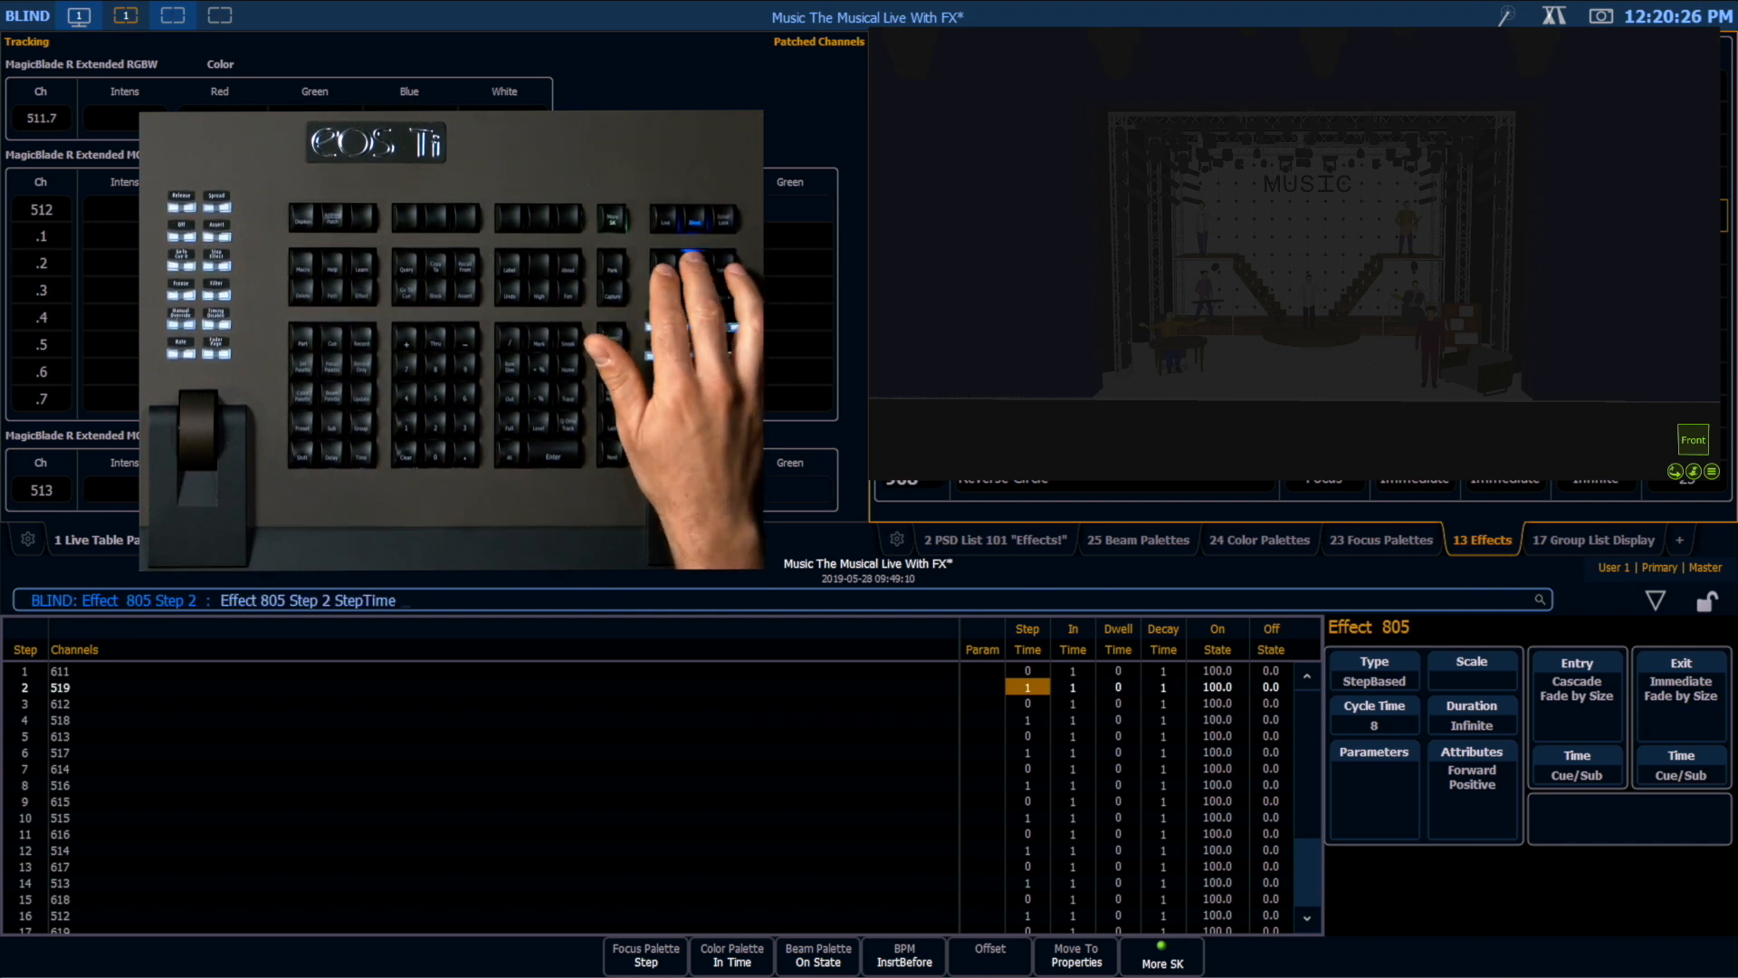
key(Up)
key(Down)
key(Left)
key(Down)
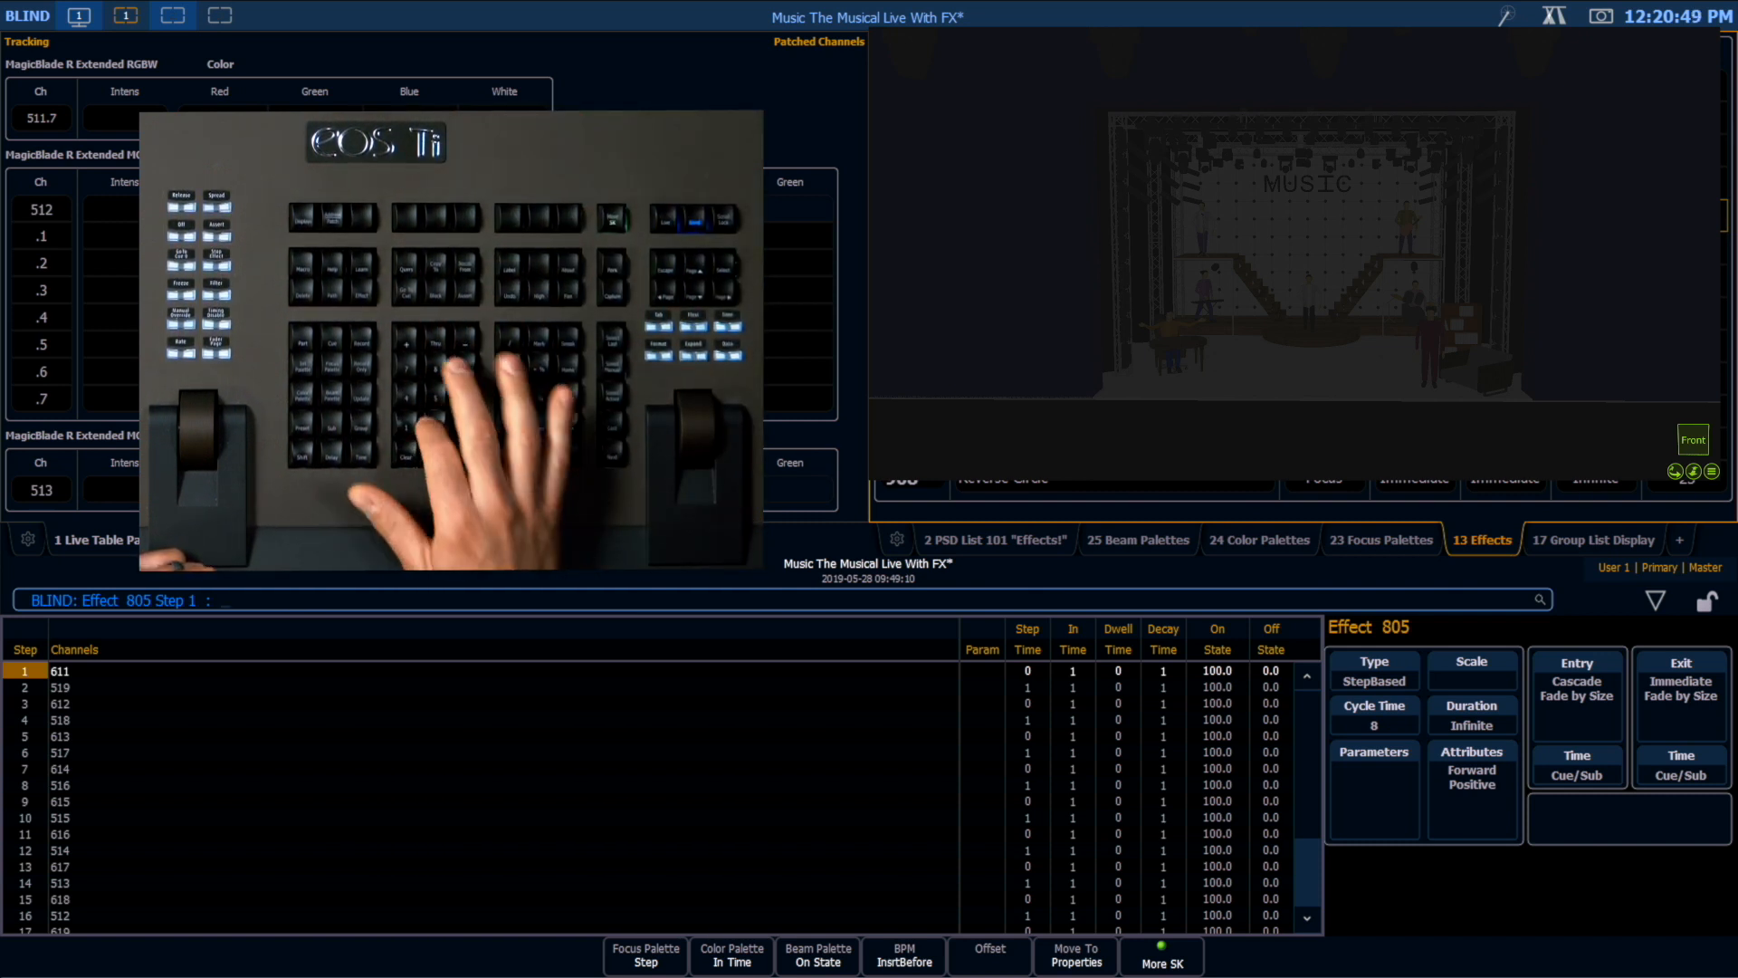
Step: Set the On State of even-numbered steps 2 through 18 in effect 805 to Color Palette 6001 (Red)
text(2 + 4 + 6)
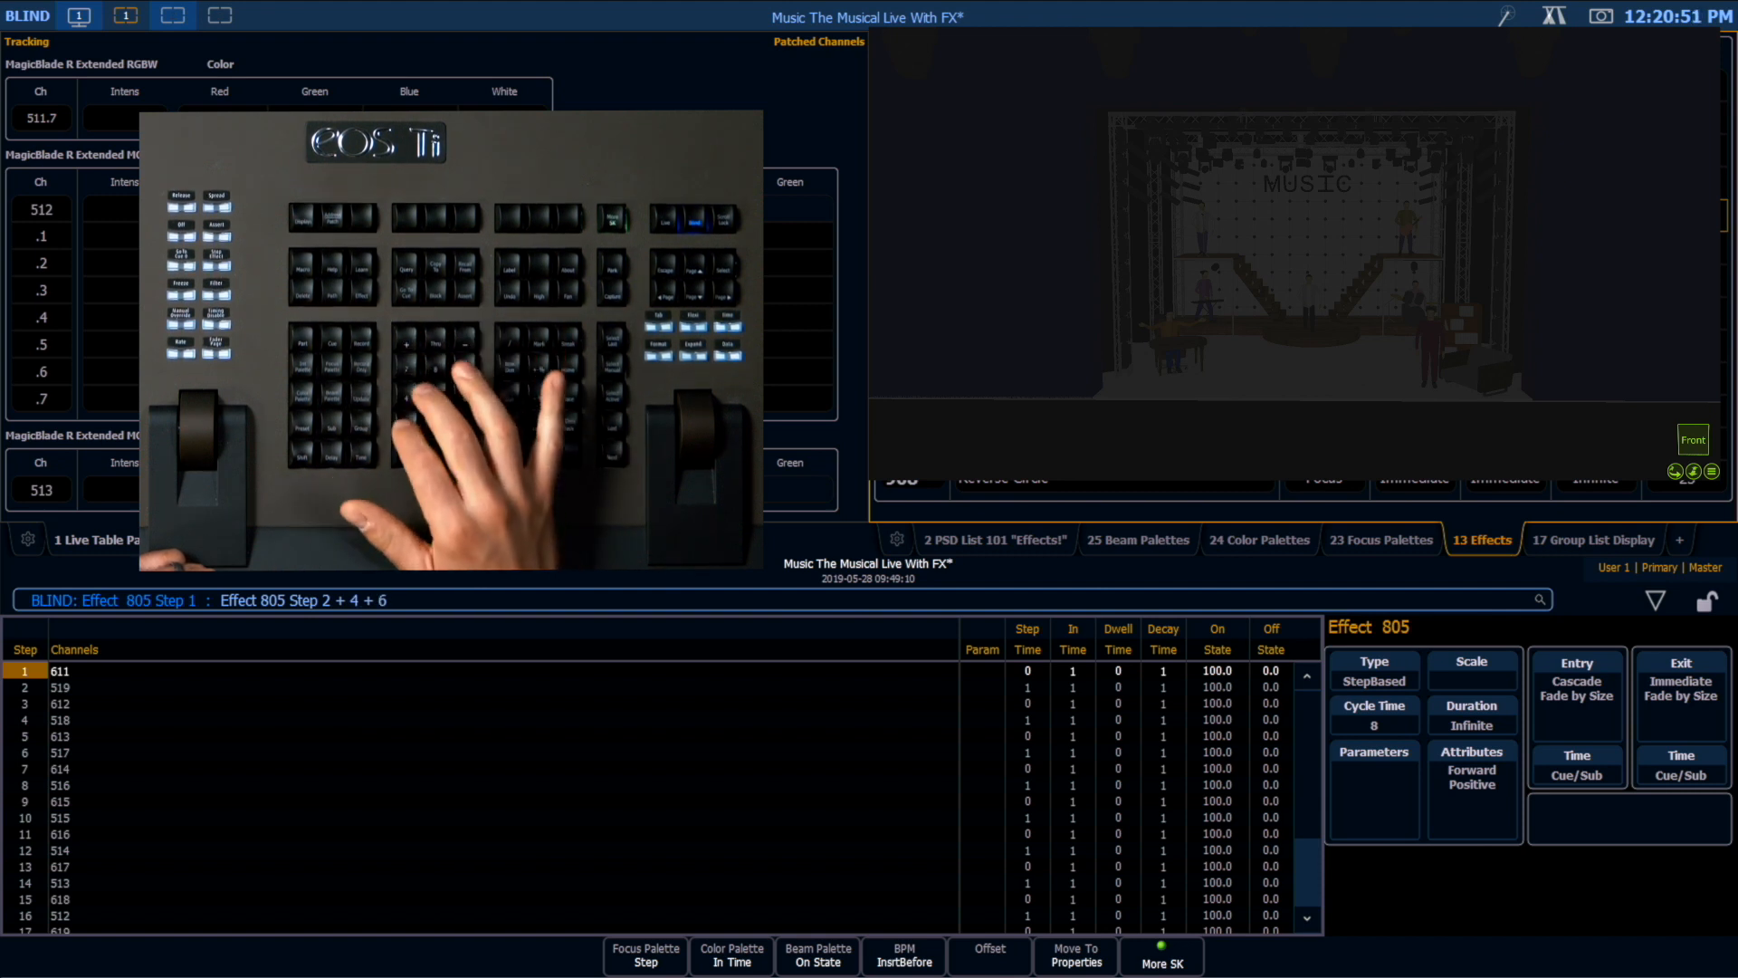
text( + 8 + 10)
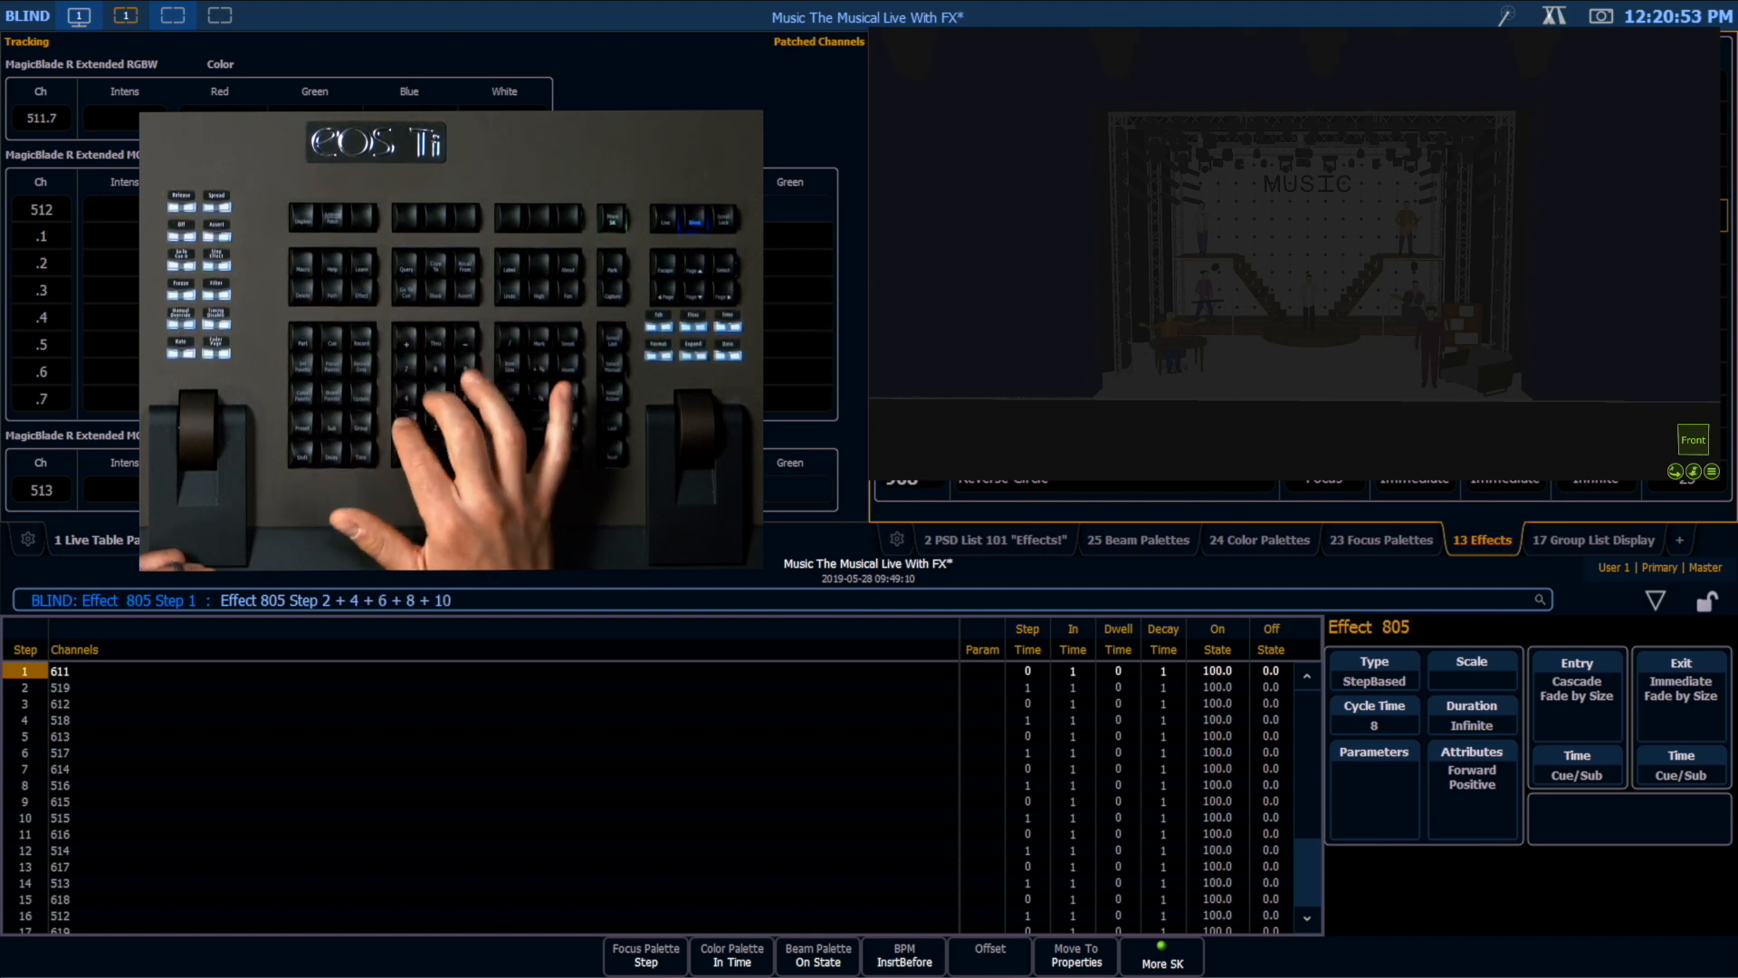
text( + 12 + 14 + 16 + 18)
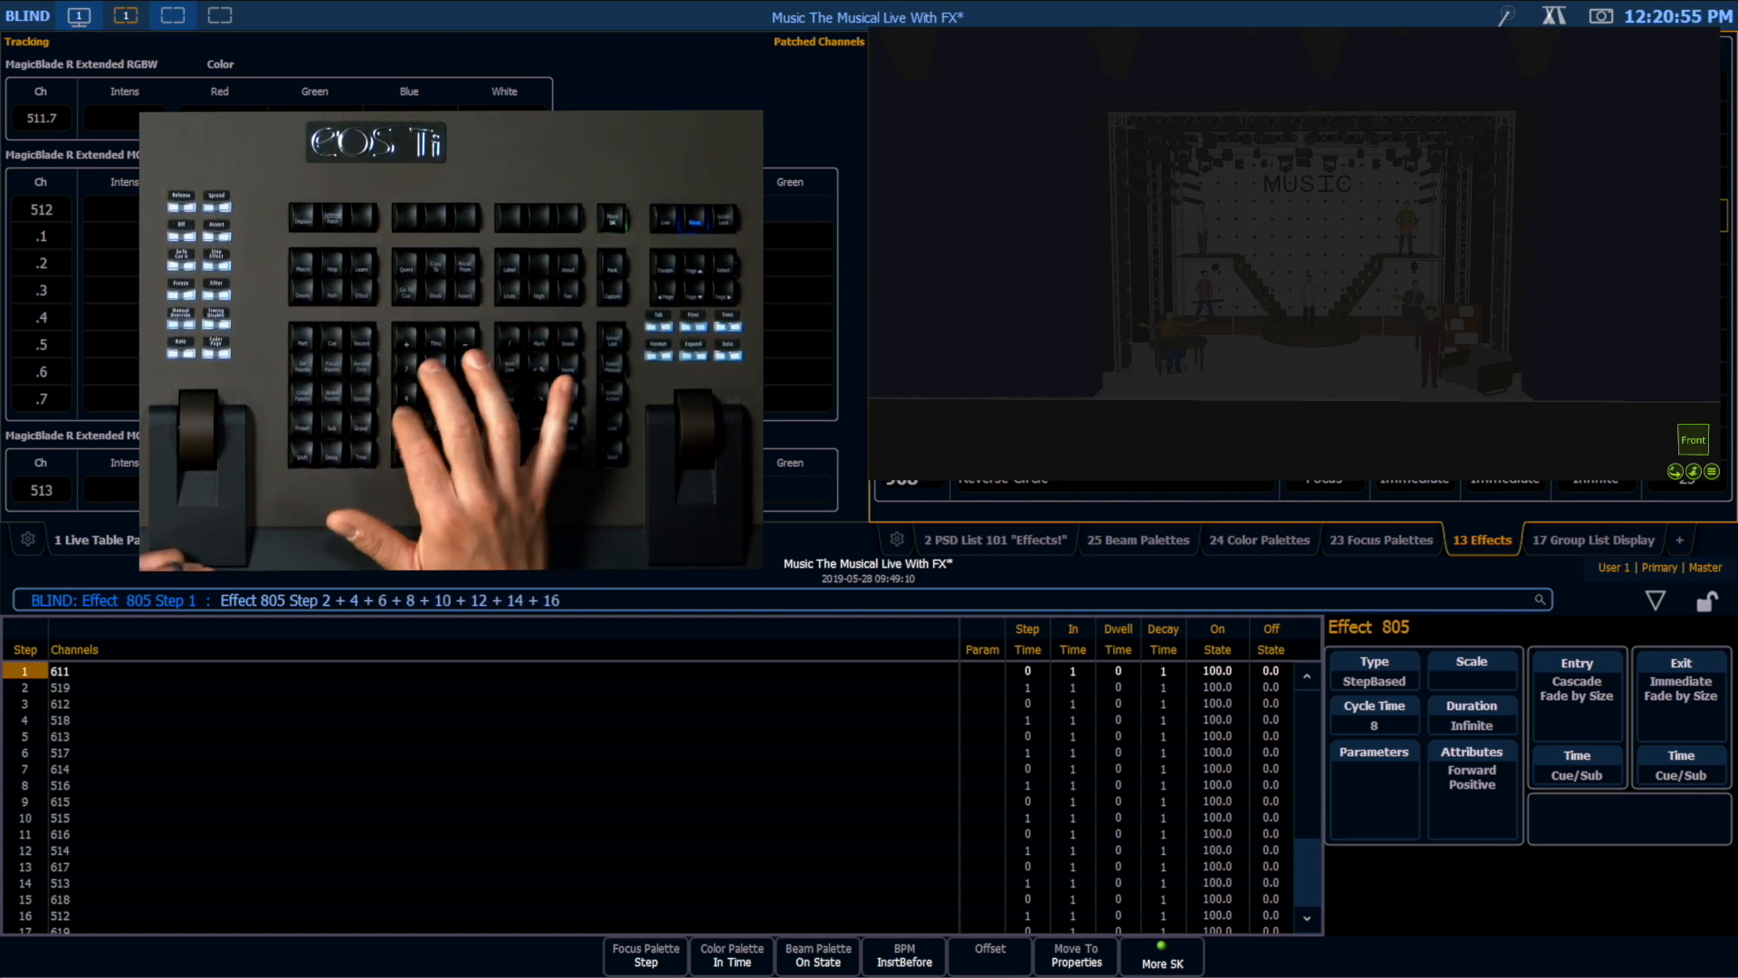
key(Return)
key(Right)
key(Right)
key(Right)
key(Right)
key(Right)
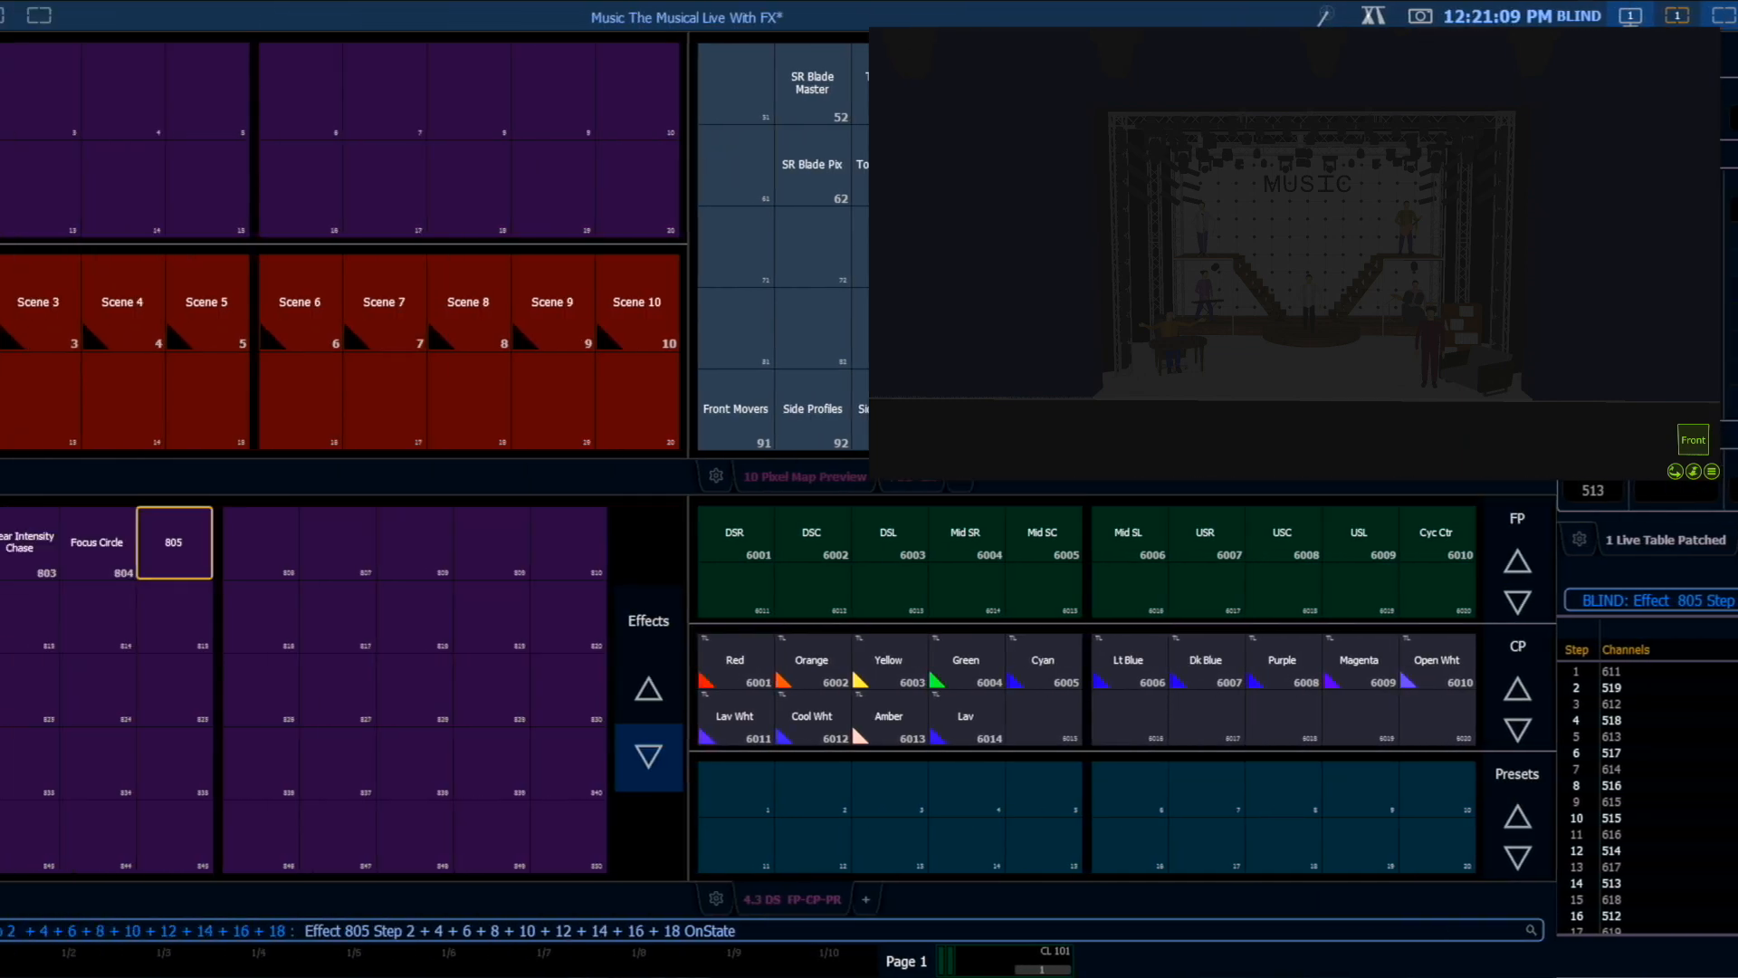
click(906, 667)
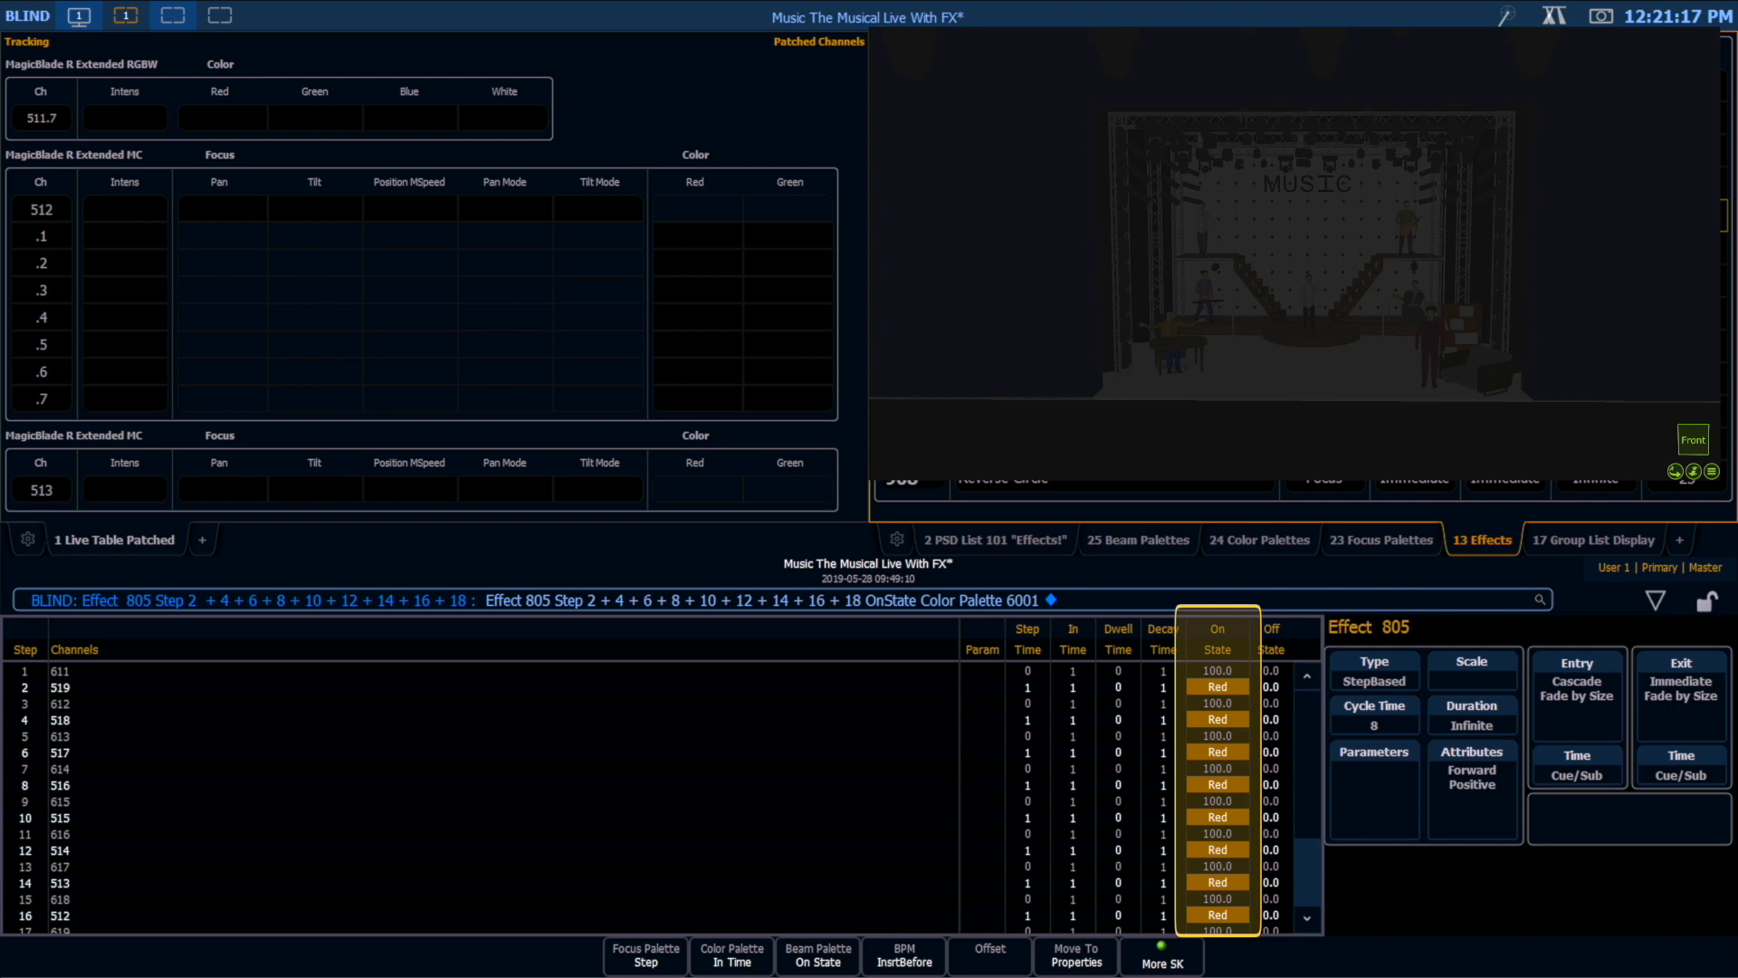
Step: Set the Off State of the even-numbered steps in effect 805 to the background state
key(Right)
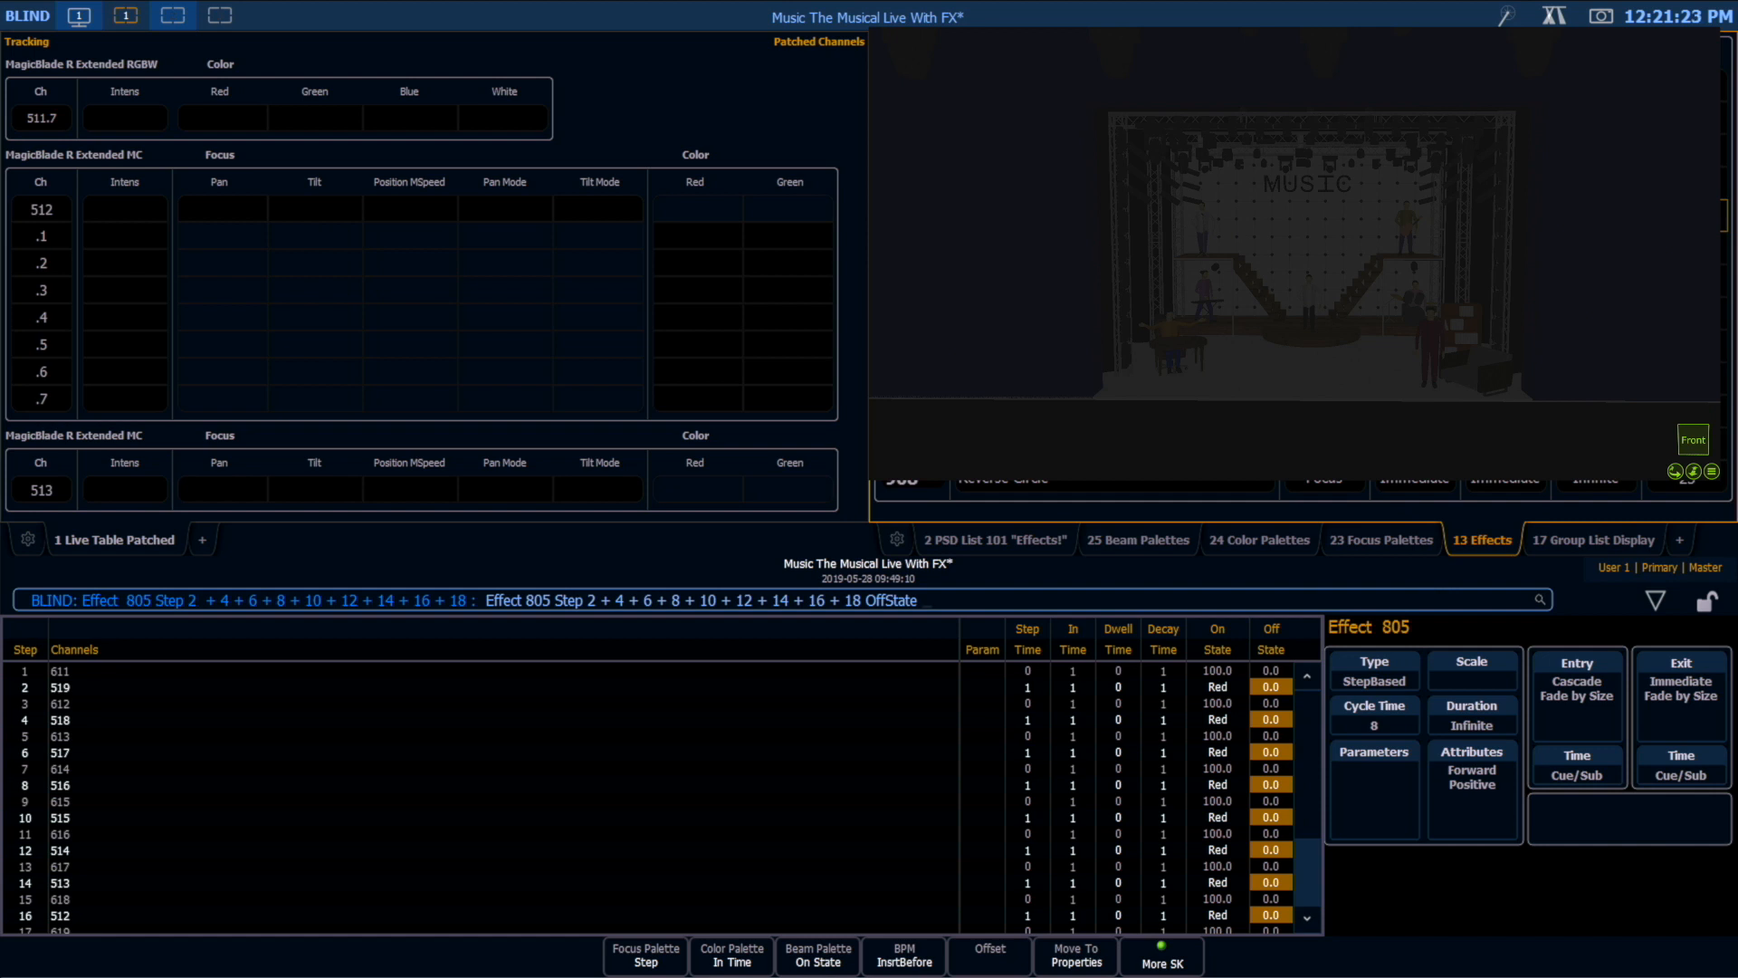
key(at)
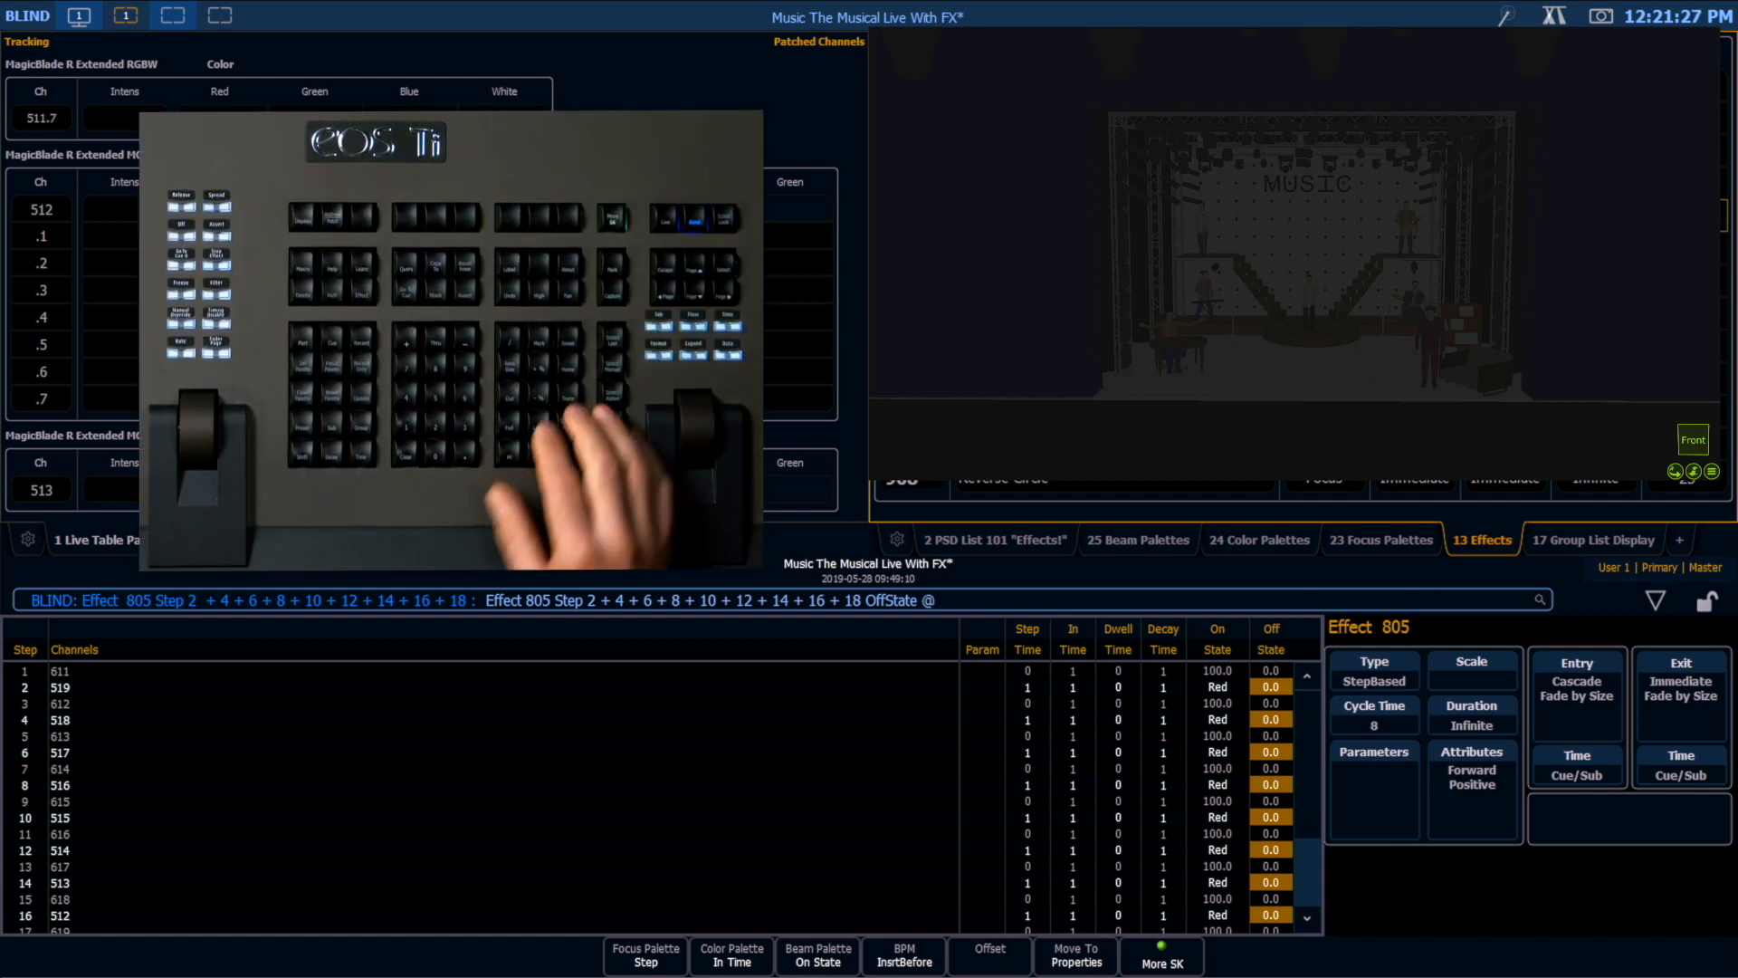
key(Return)
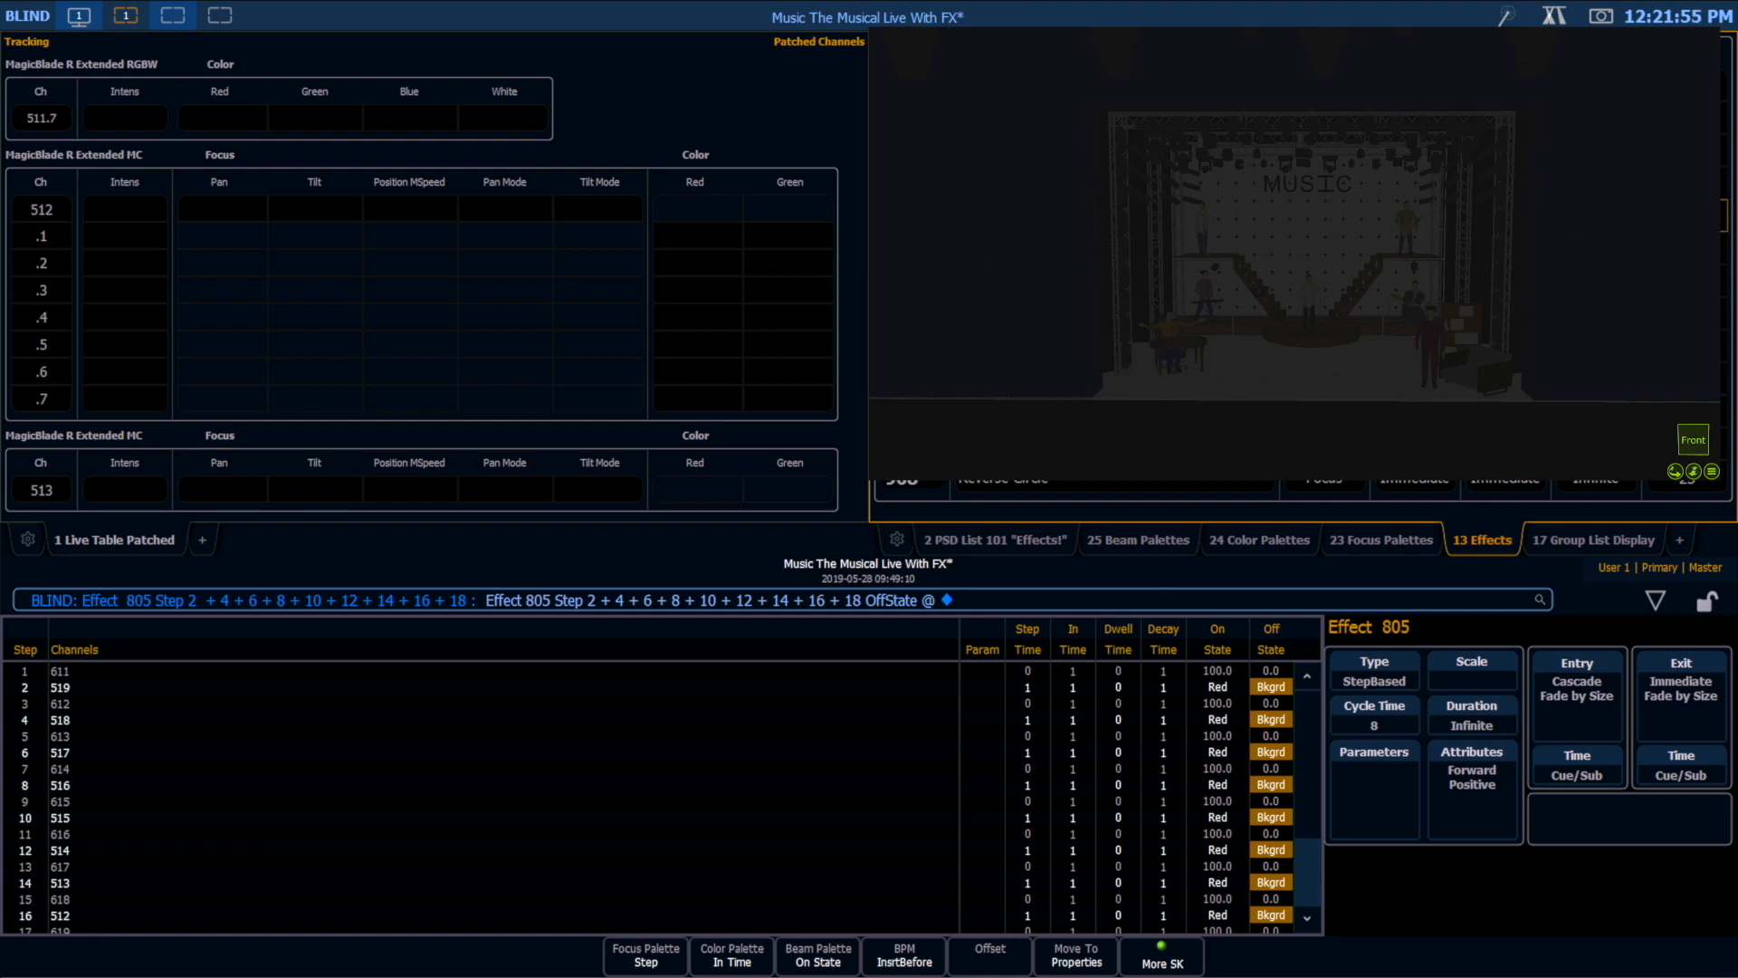
Step: Return to Live and set group 52, SR Blade Master, to 50 percent intensity
key(F1)
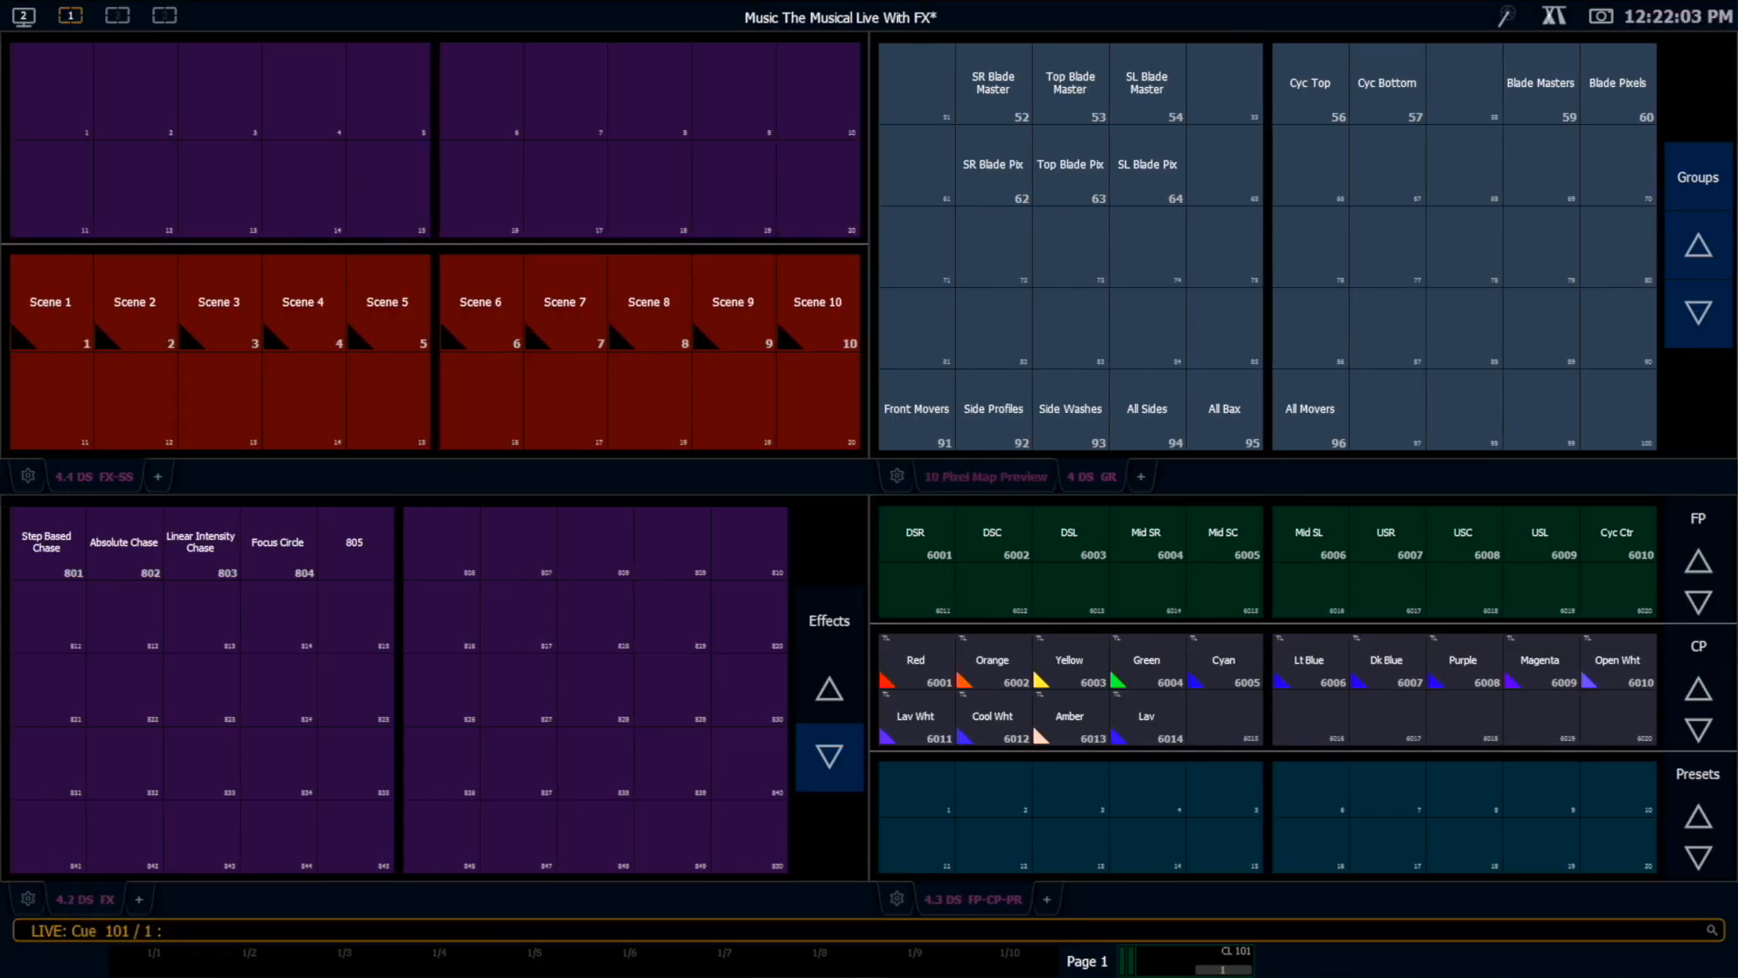
click(993, 83)
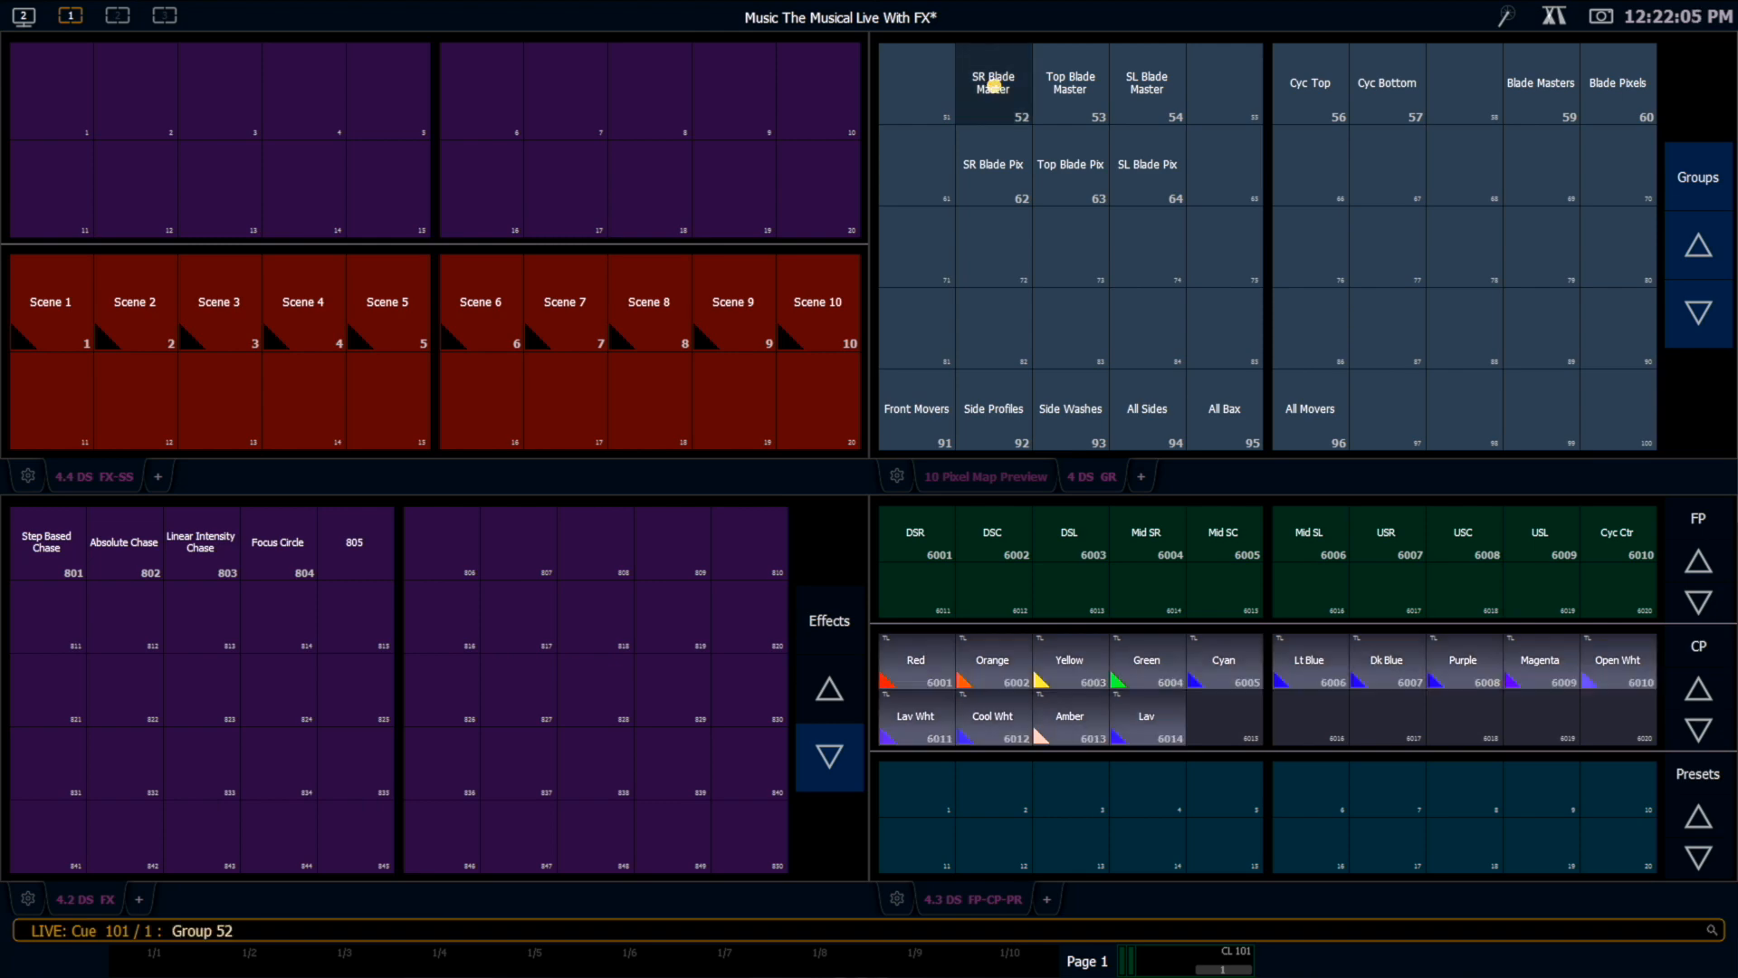
text(@5)
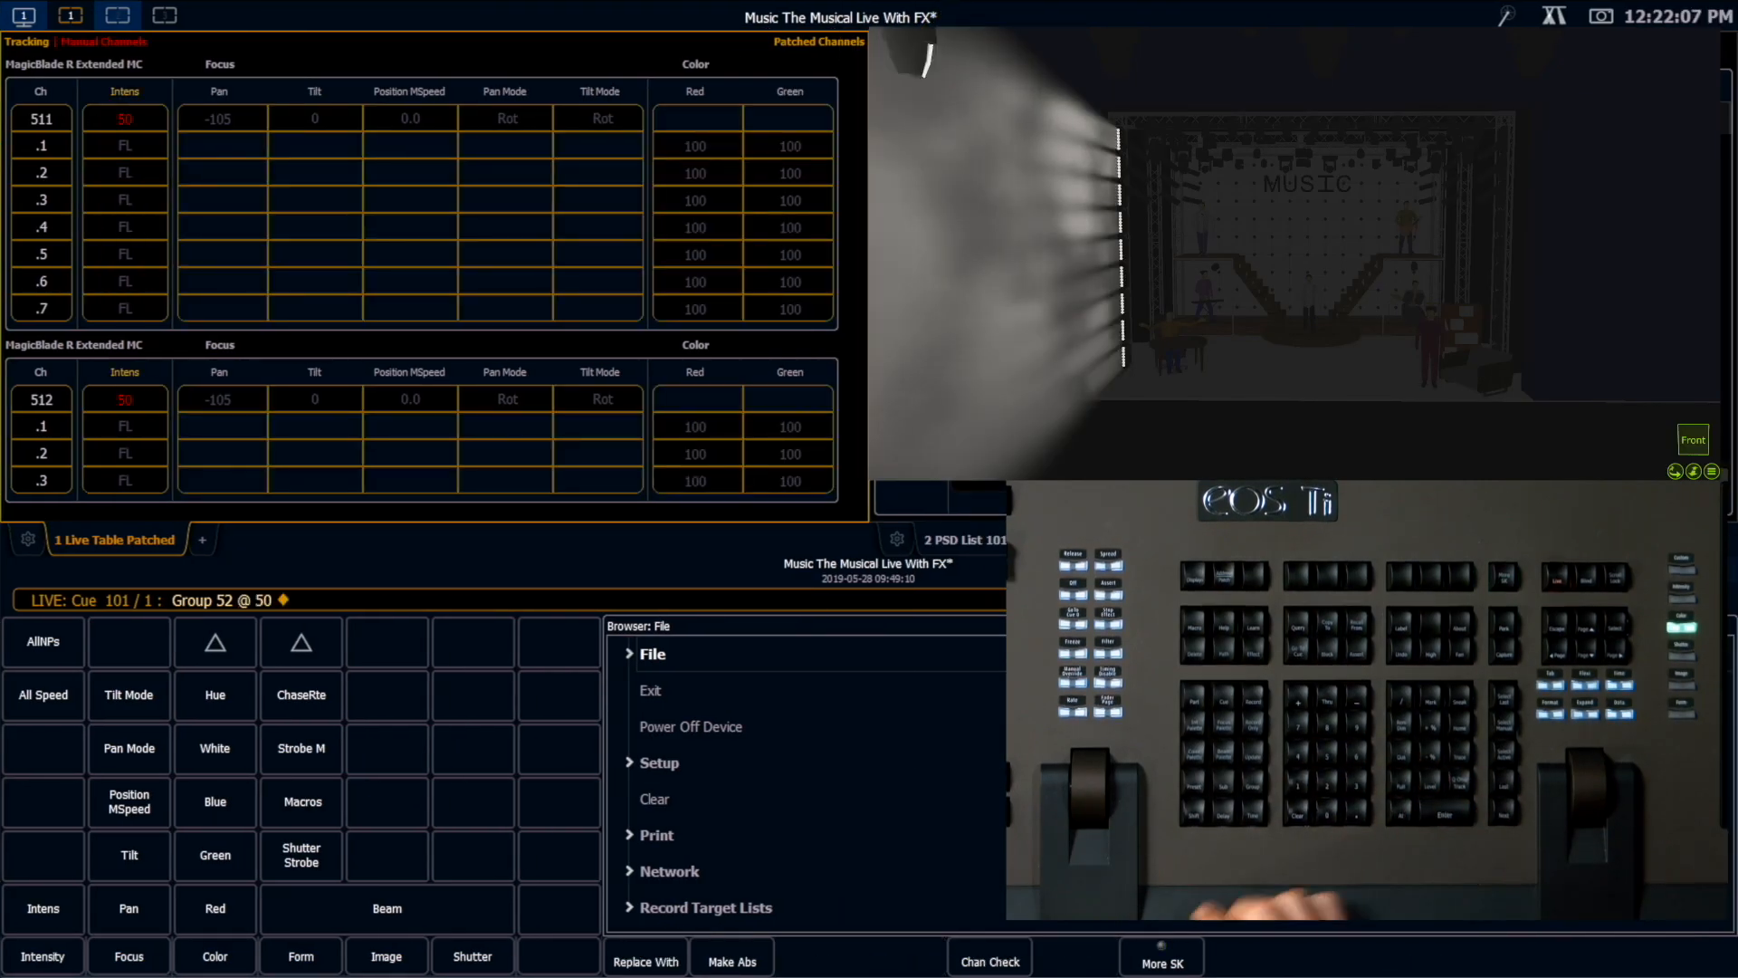
key(Return)
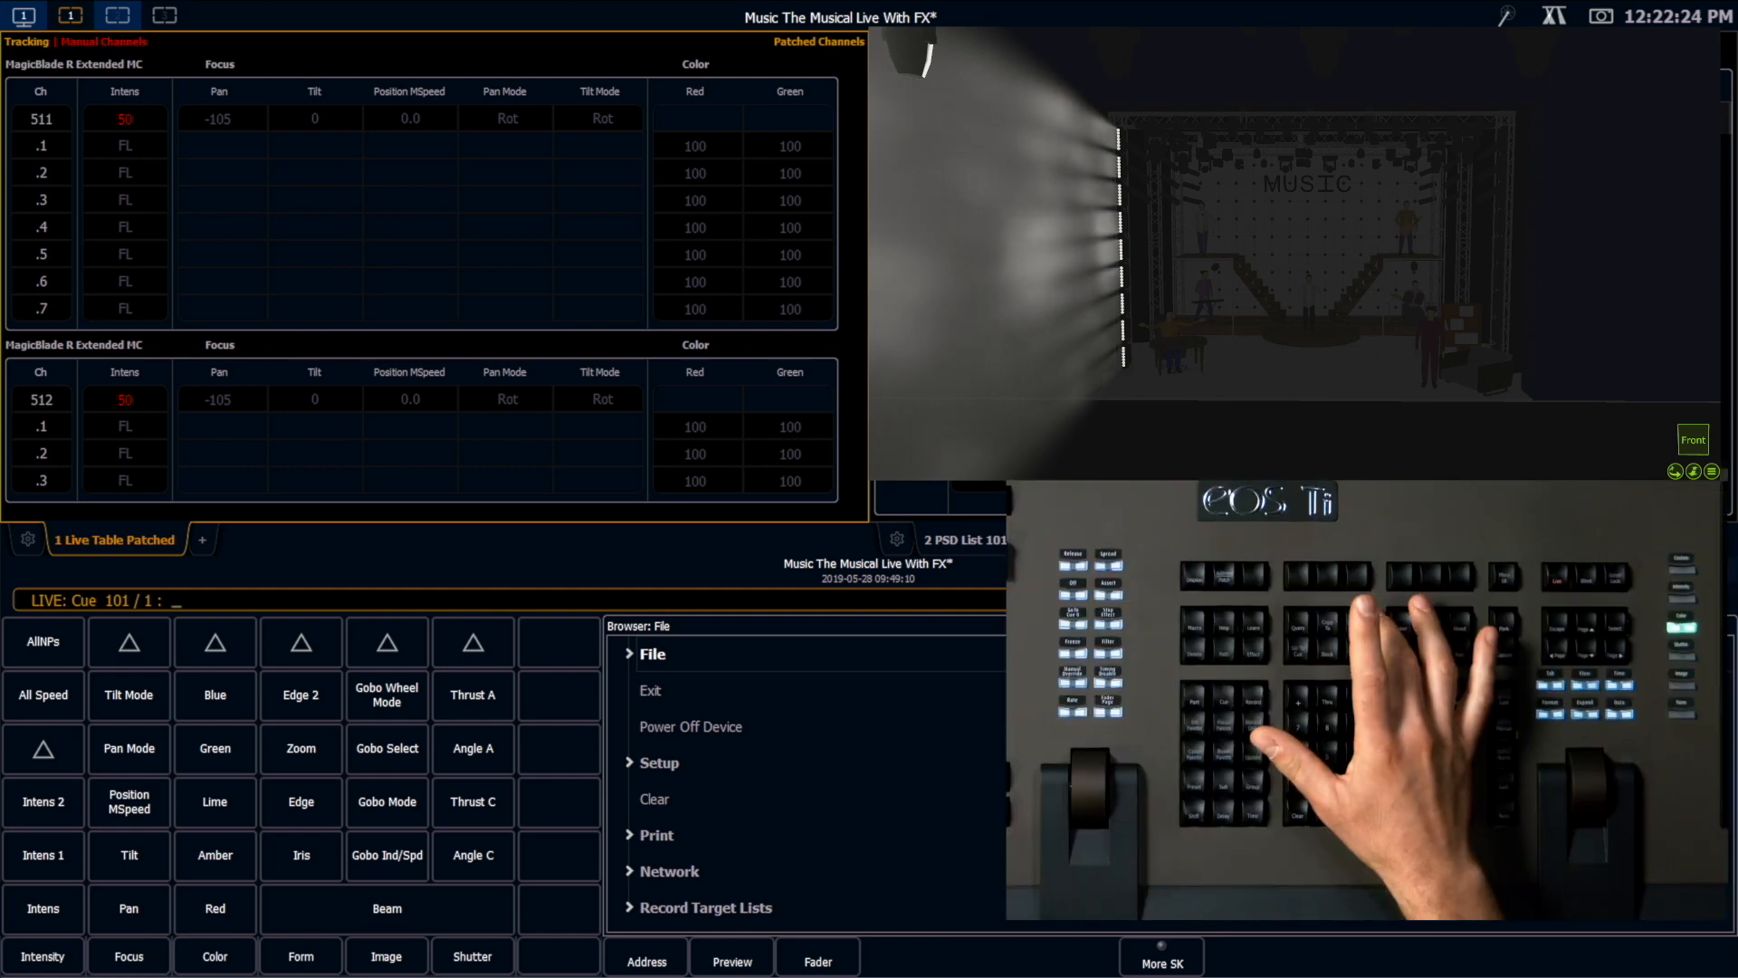
Step: Apply effect 805 to the live channels with Recall From
key(shift+r)
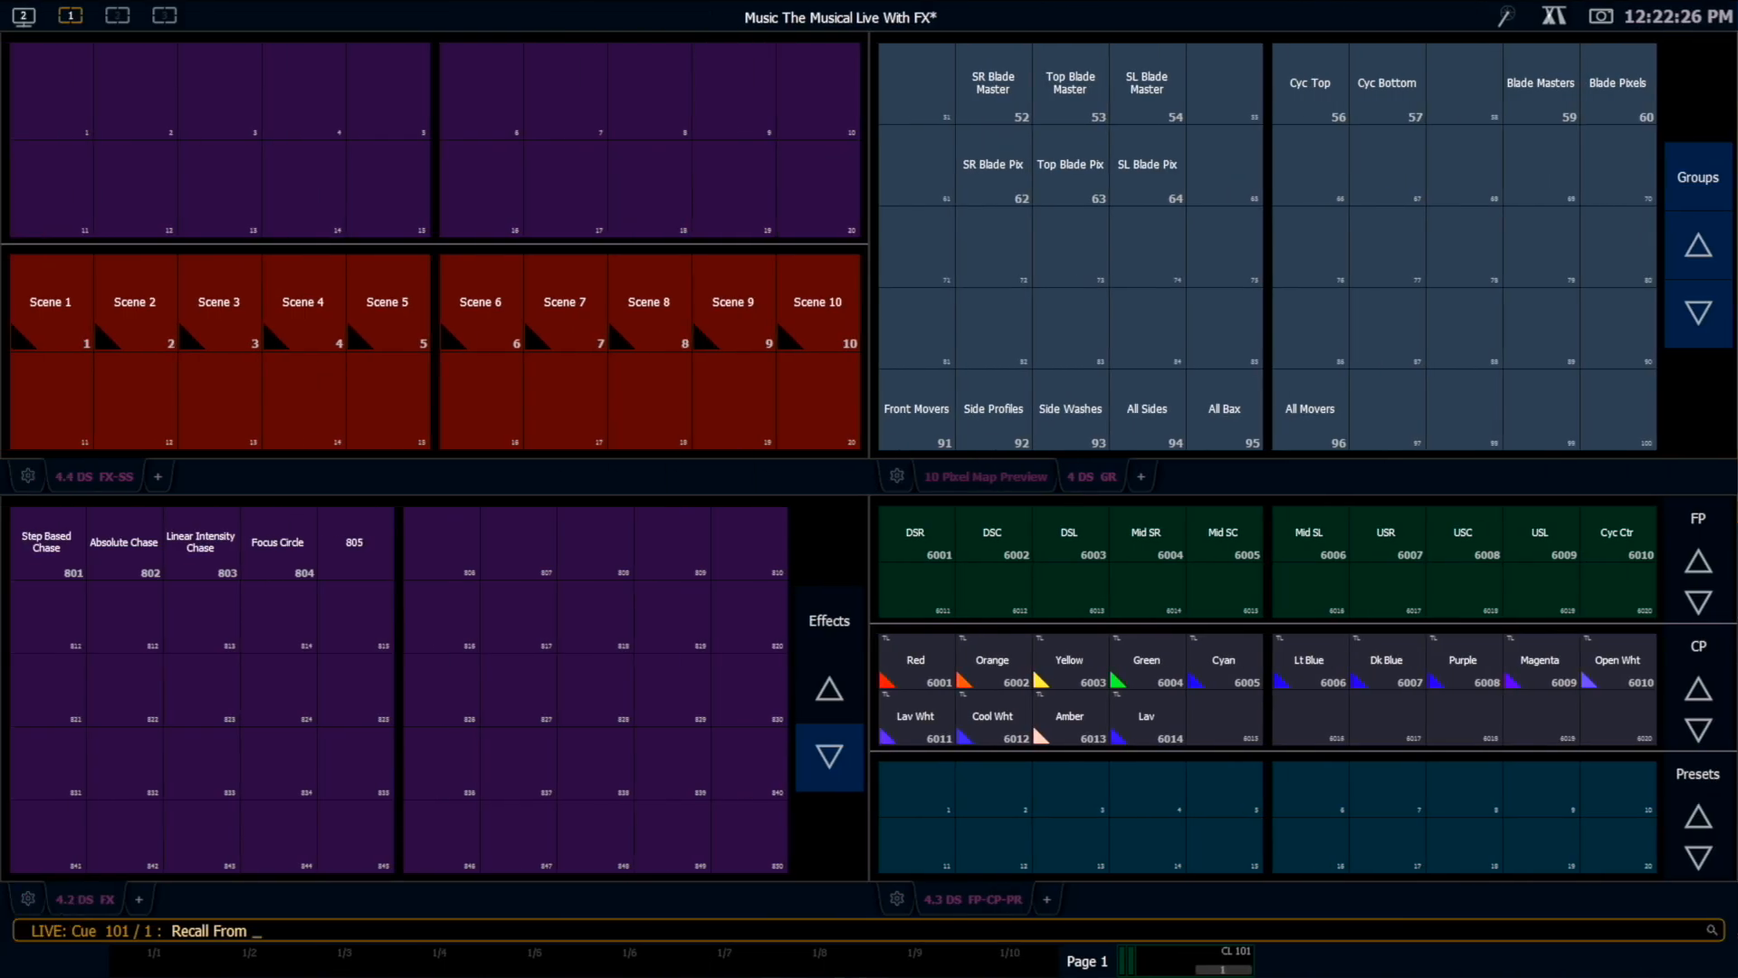
click(354, 543)
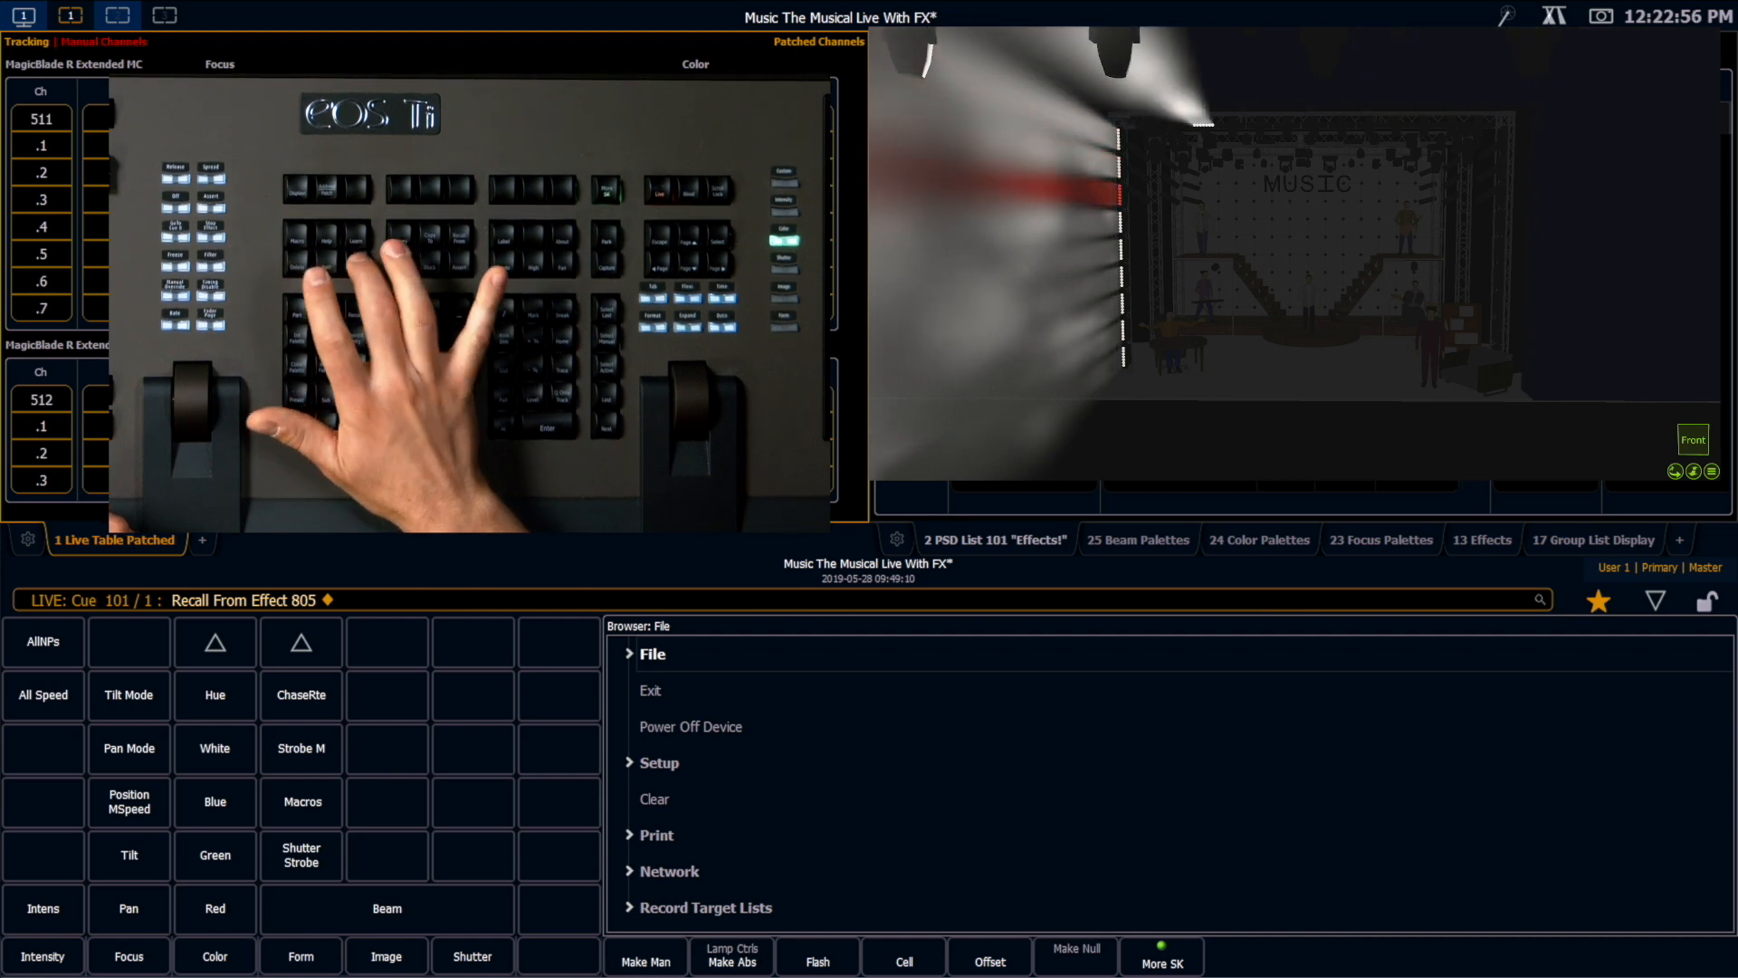
Step: Open effect 805 in the effect editor and set the In Time of steps 1 through 18 to 0
key(e)
key(e)
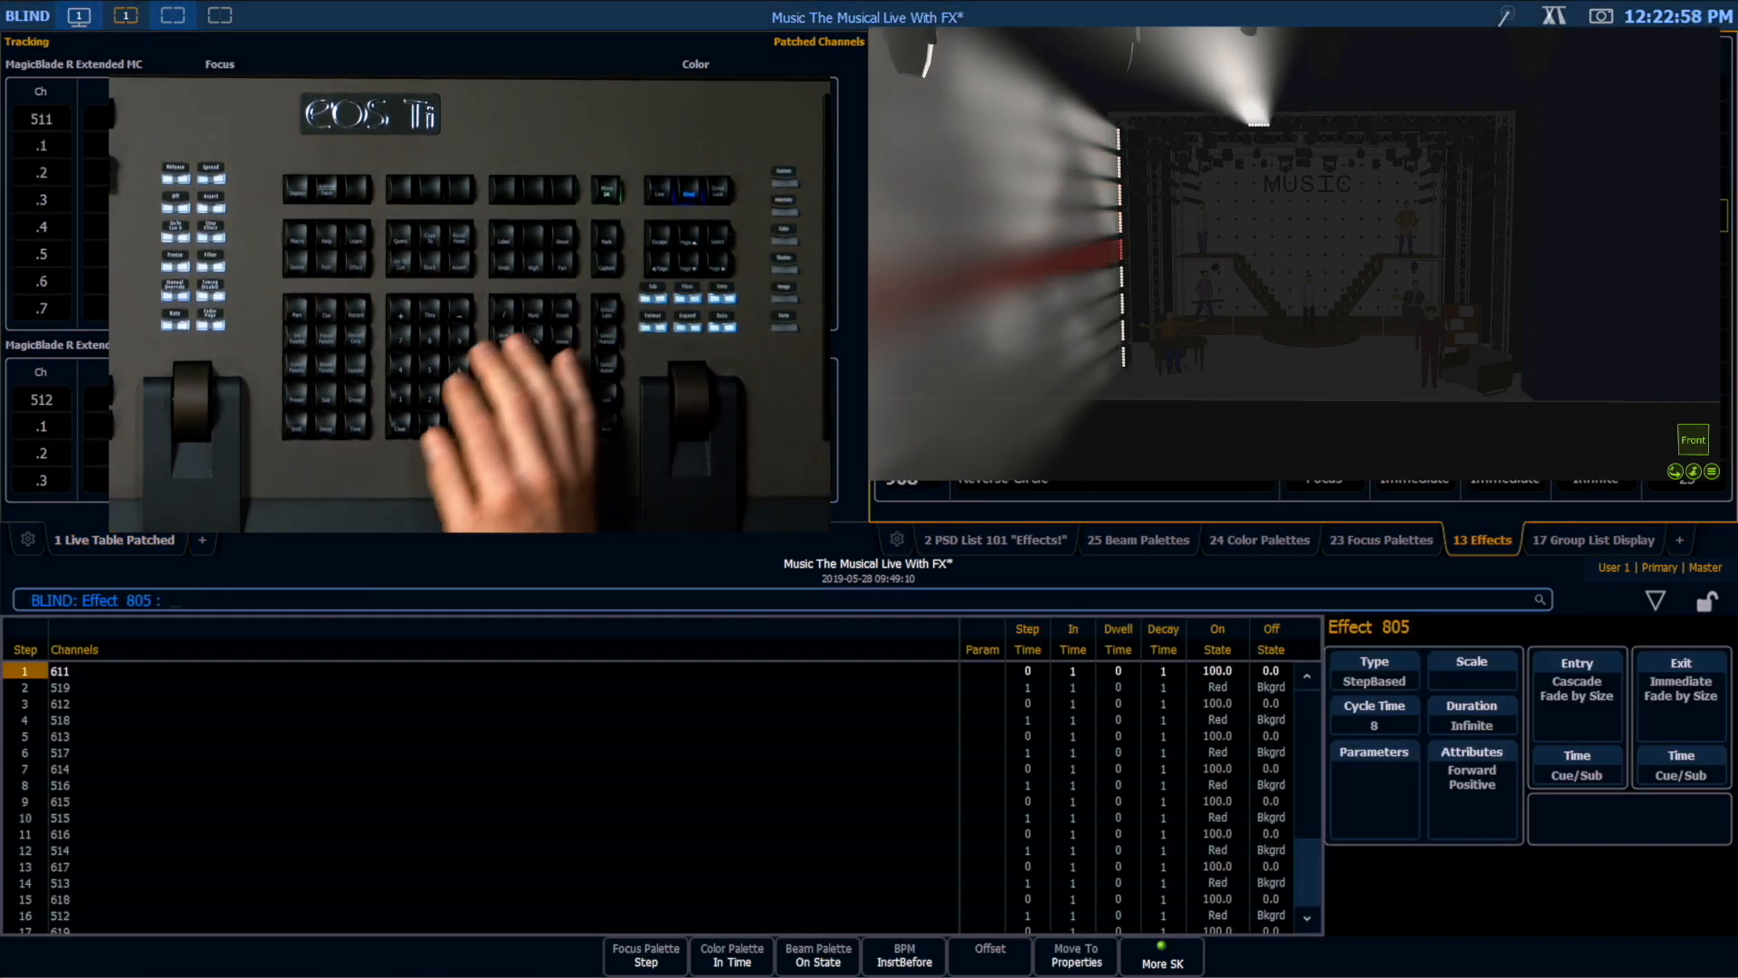
key(alt+1)
text(1t18)
key(Return)
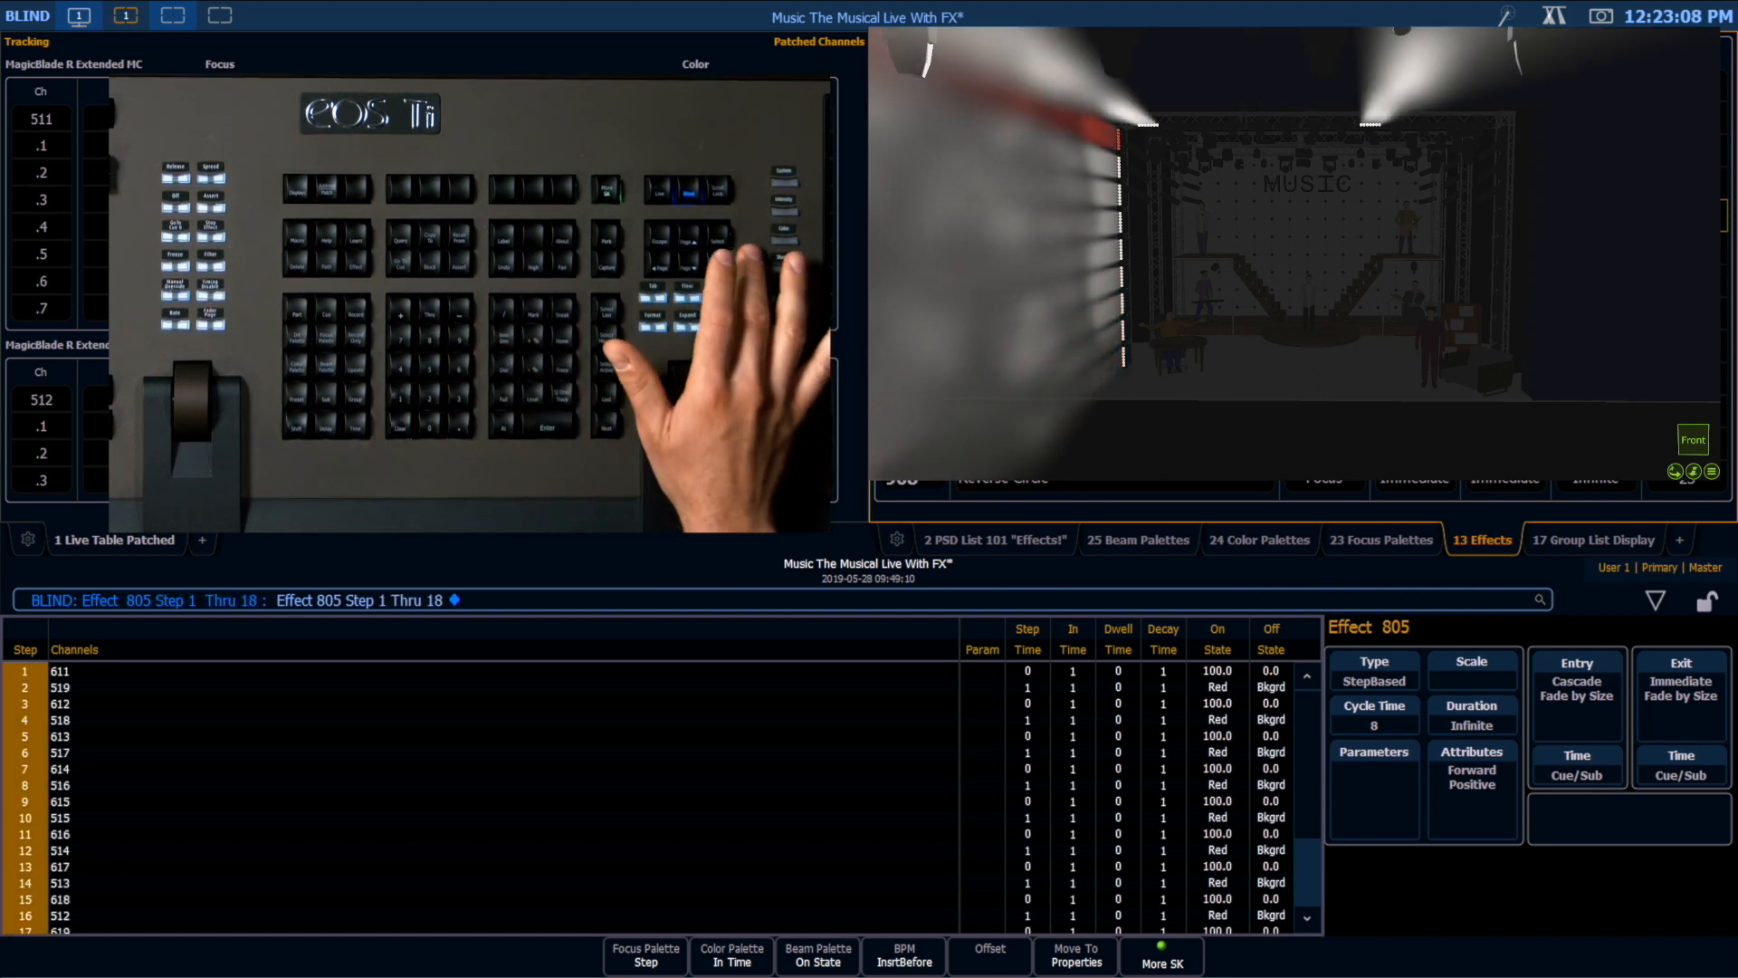
key(Right)
key(Right)
key(Right)
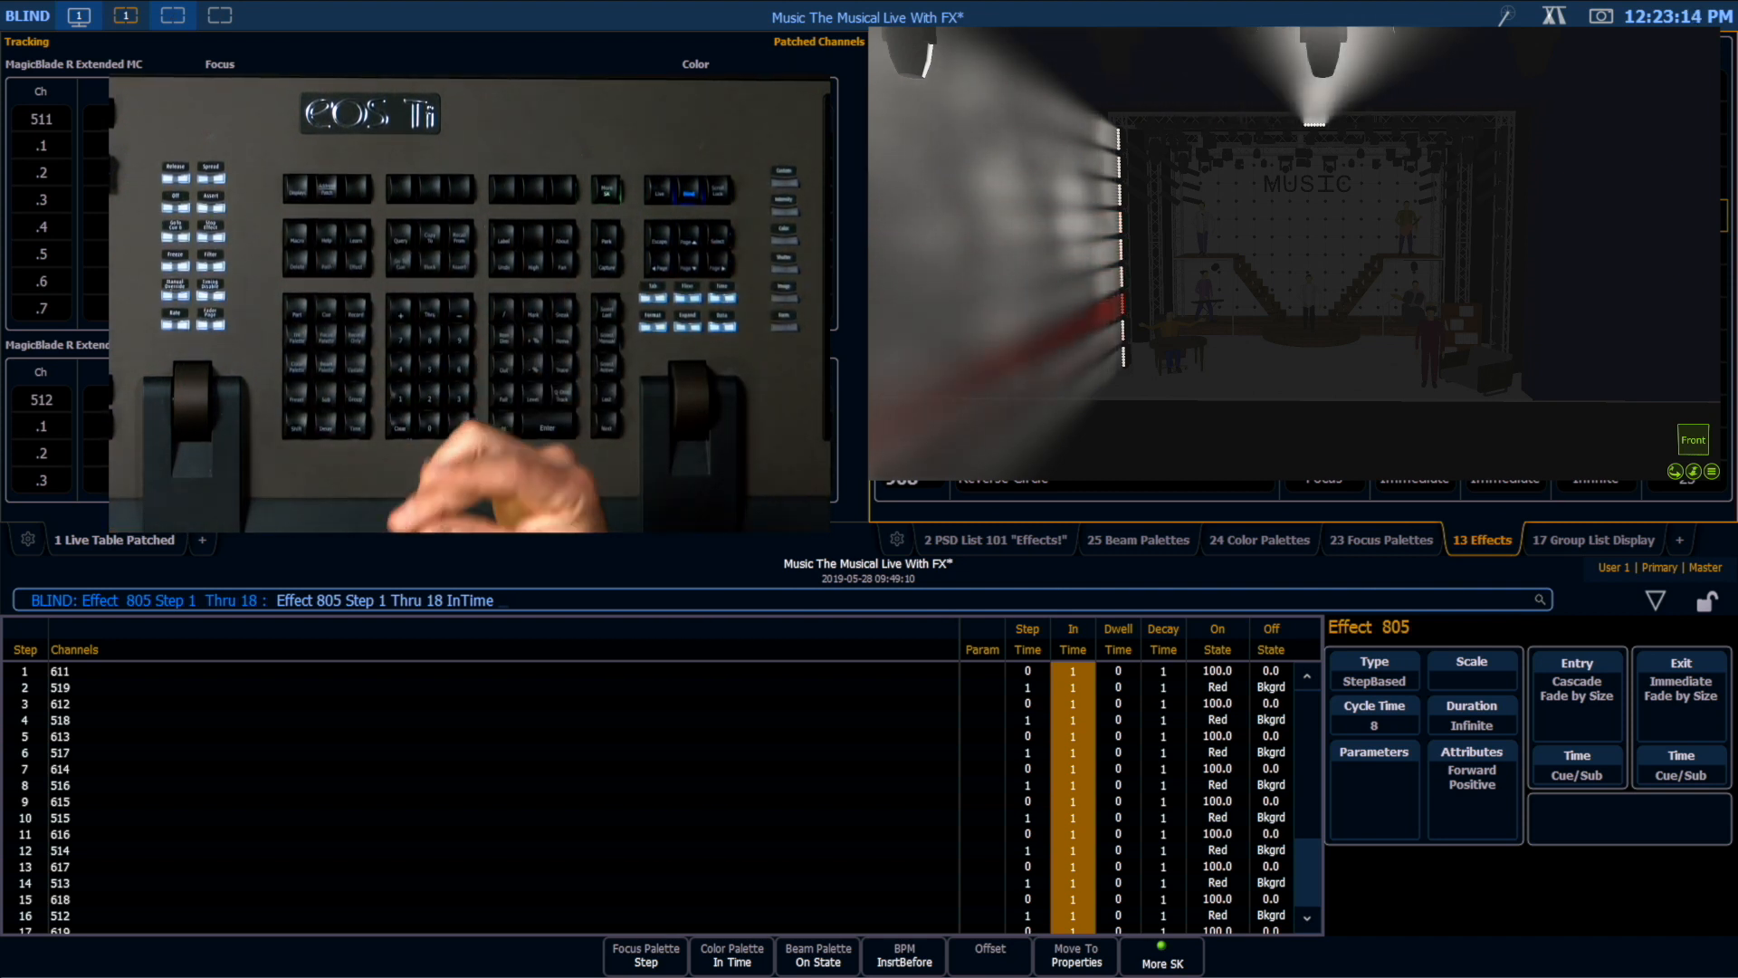
text(0)
key(Return)
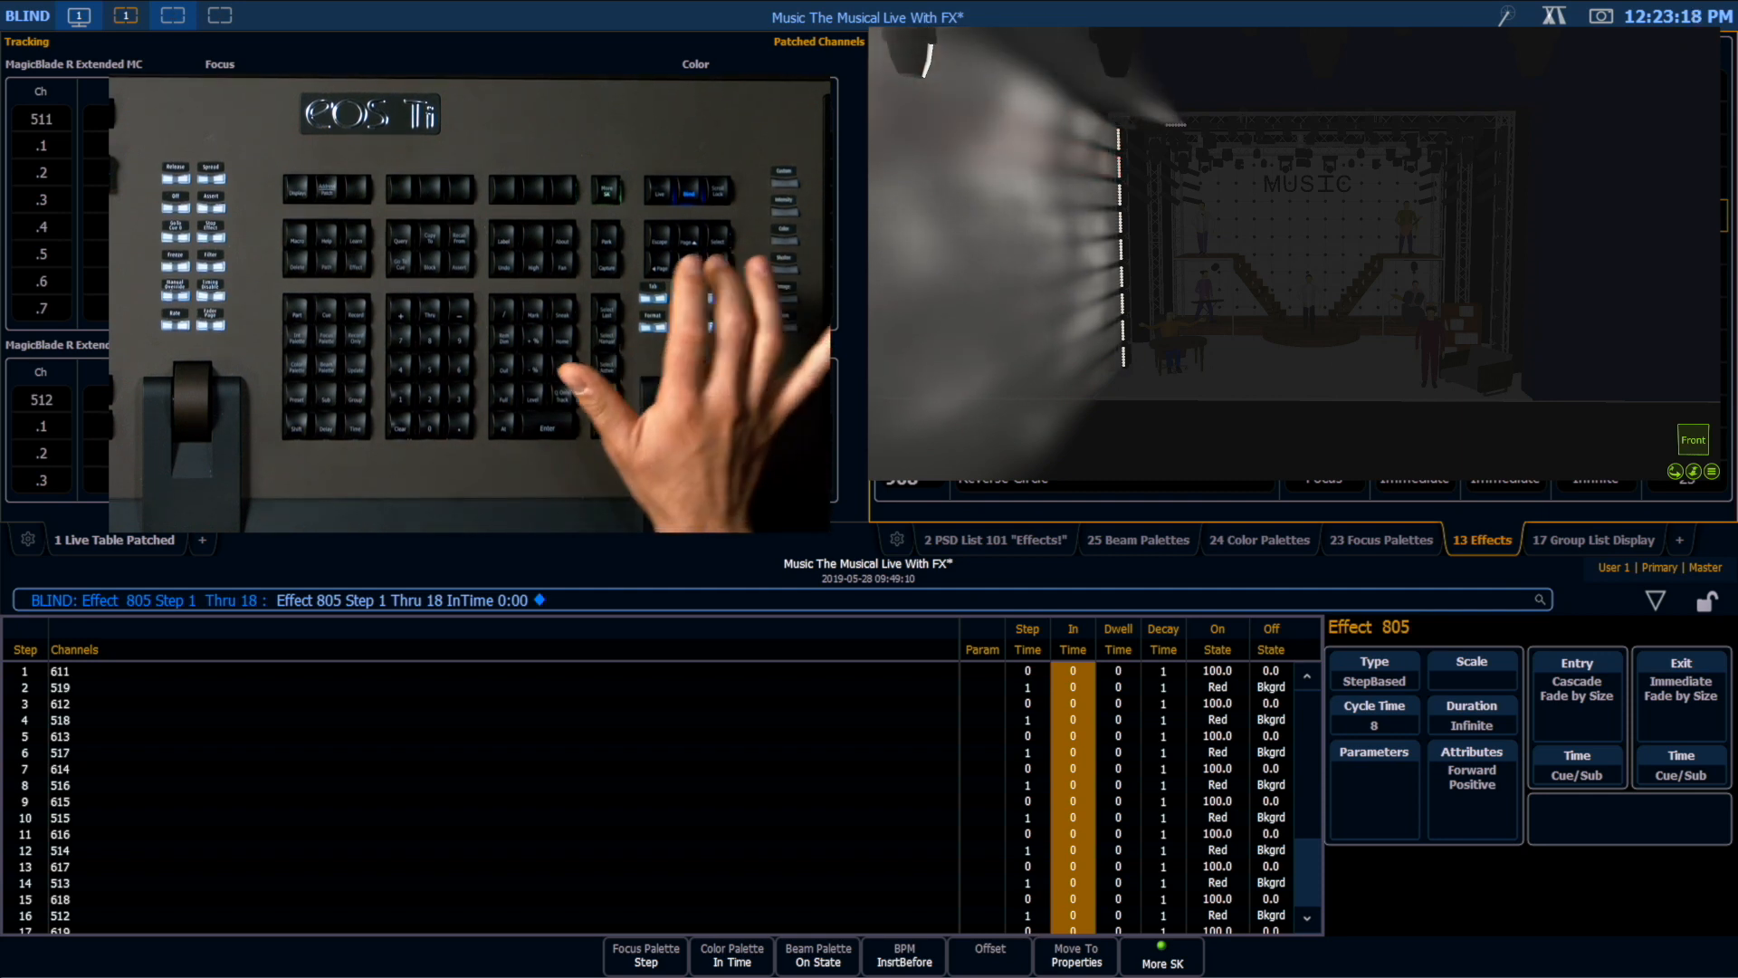
Step: Set the Dwell Time to 1 and the Decay Time to 0 for steps 1 through 18 of effect 805
key(Right)
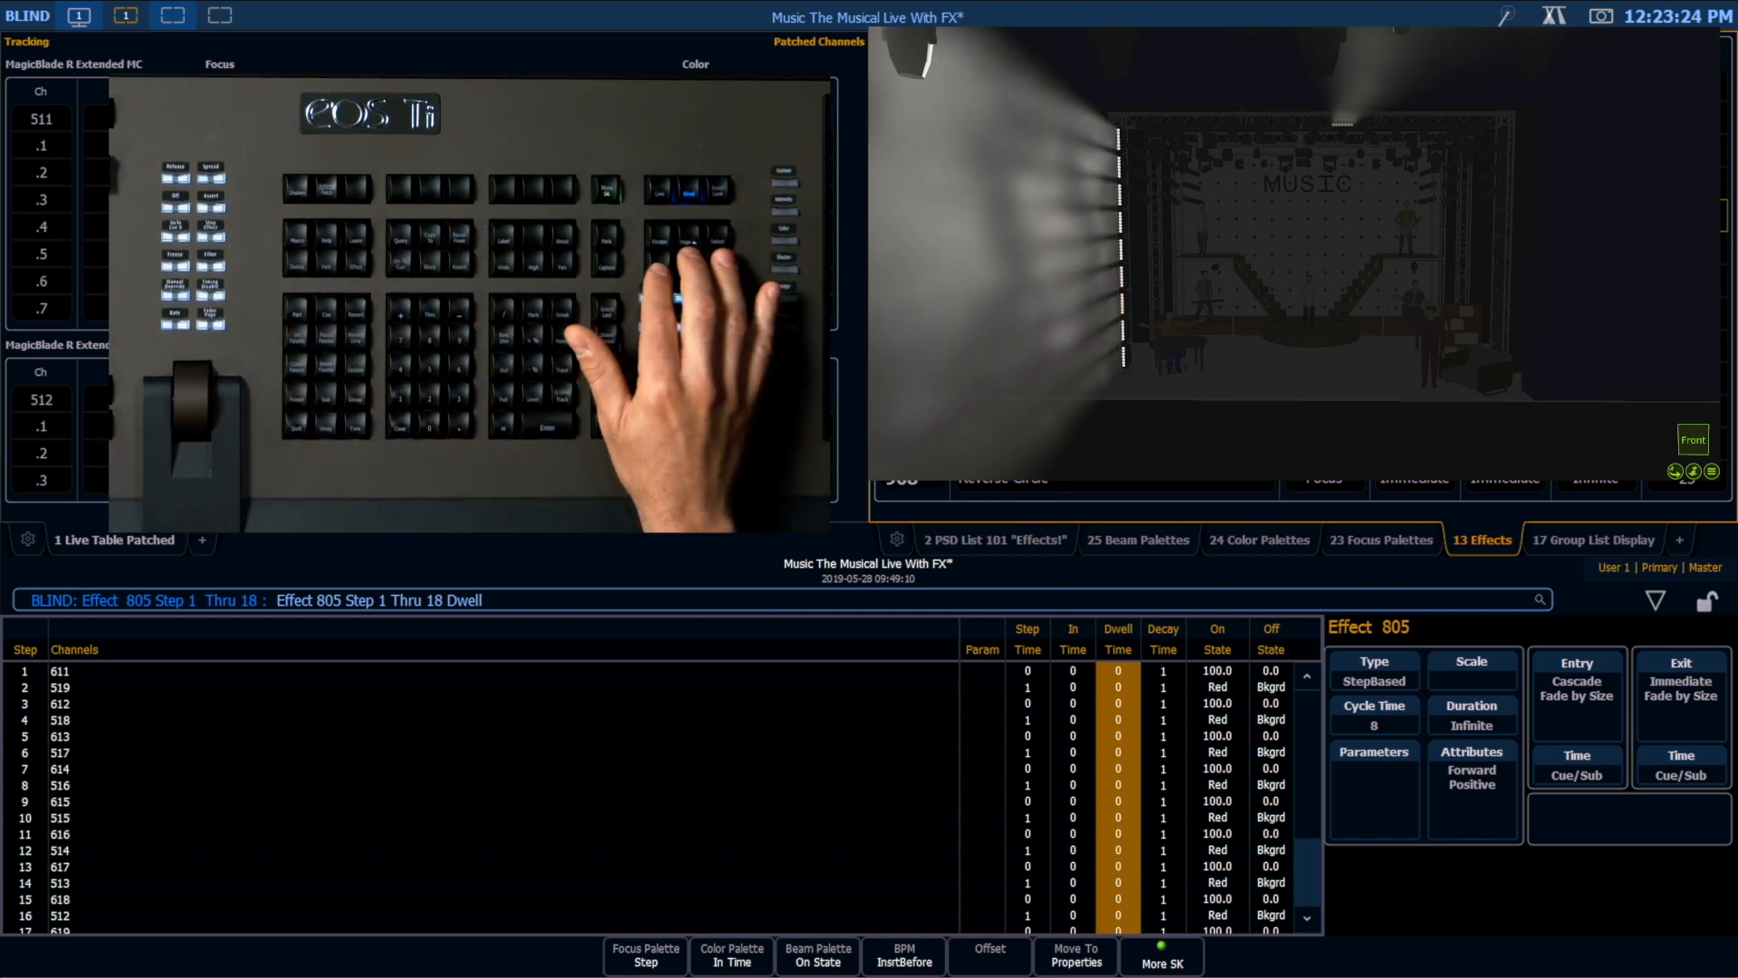
text(1)
key(Return)
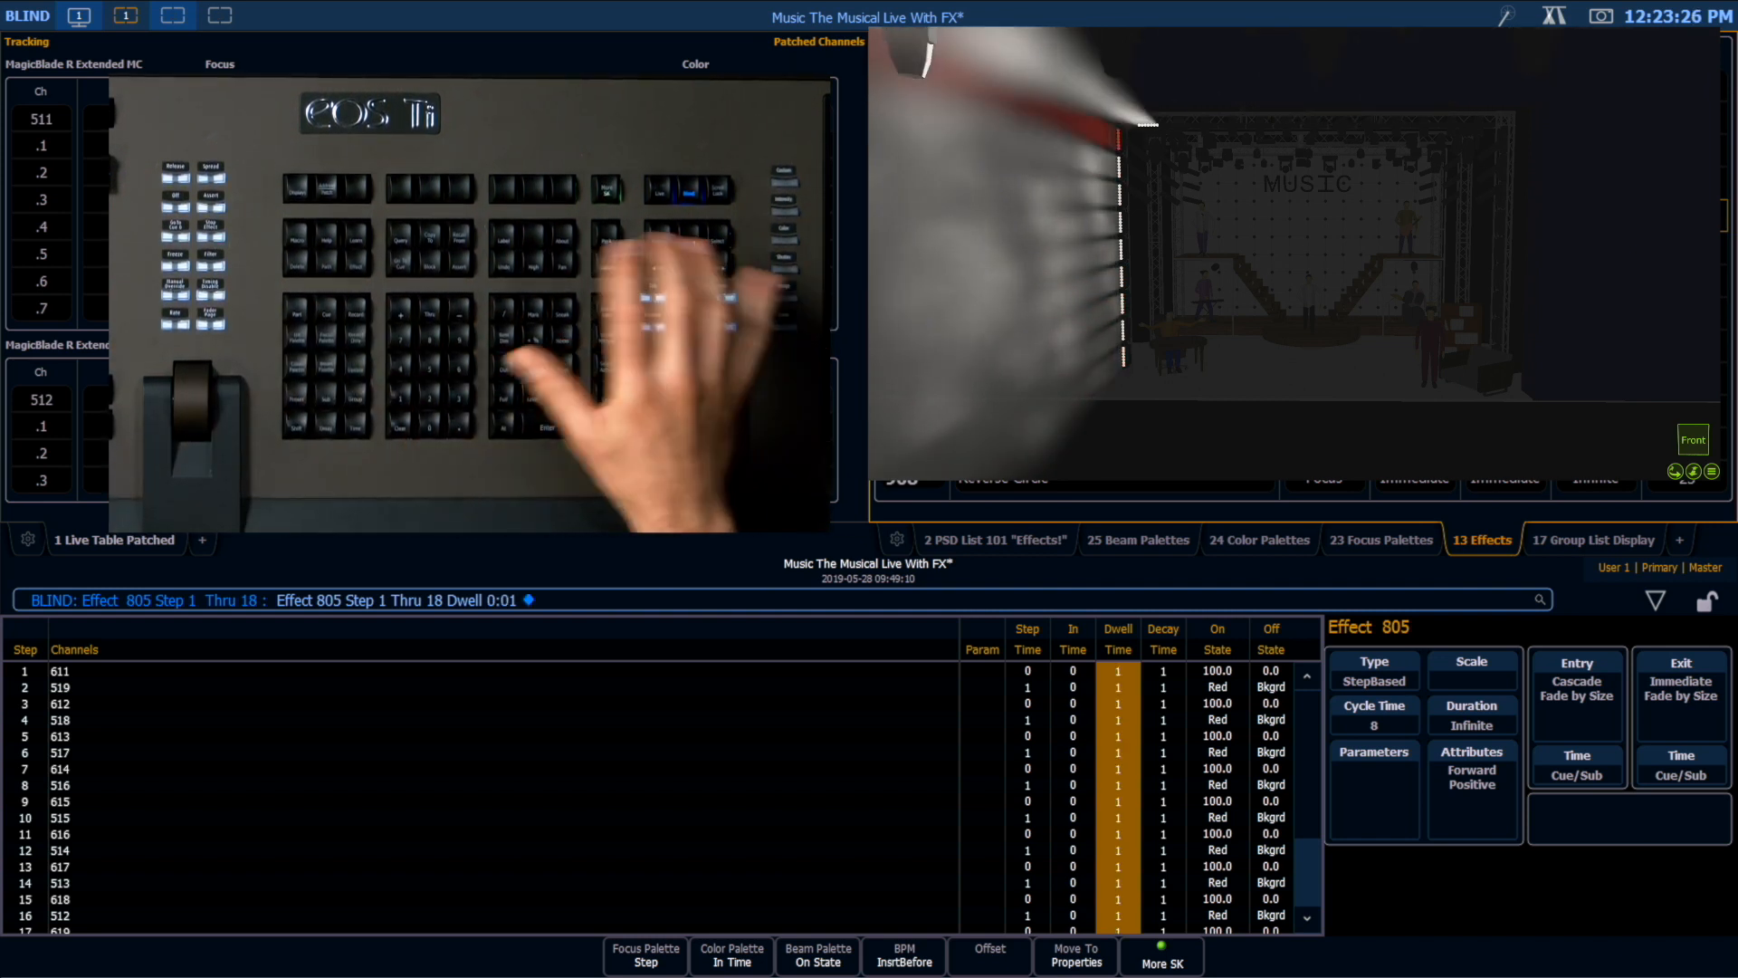
key(Right)
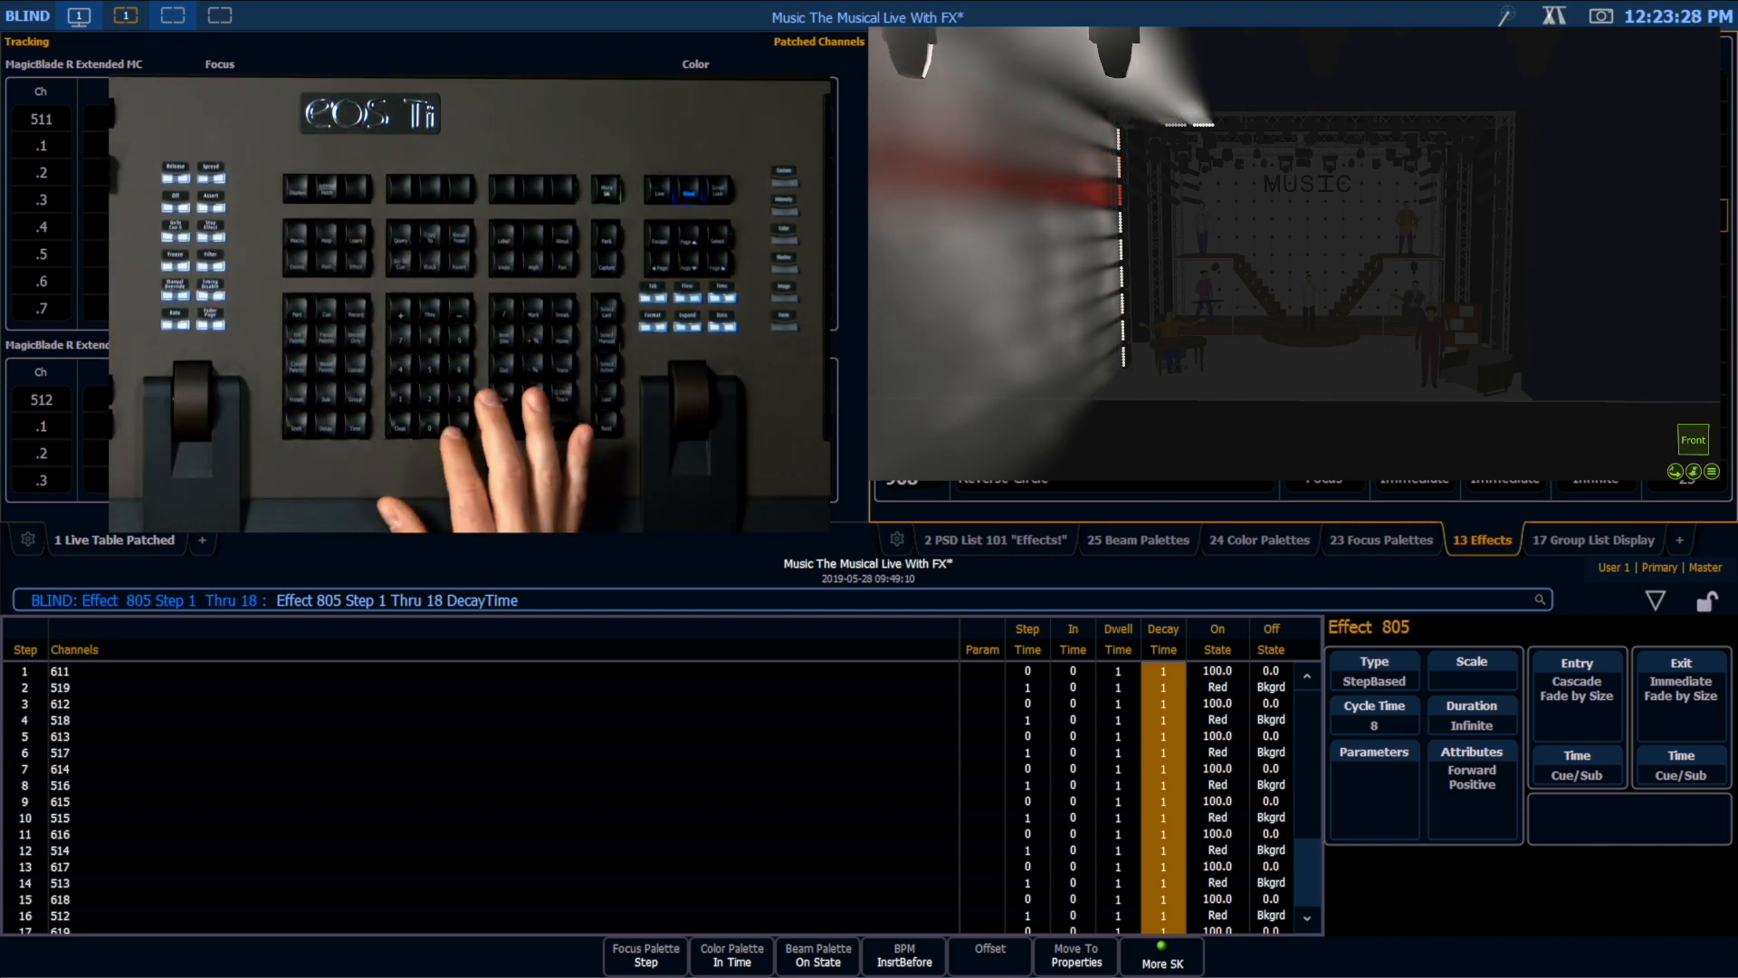
text(0)
key(Return)
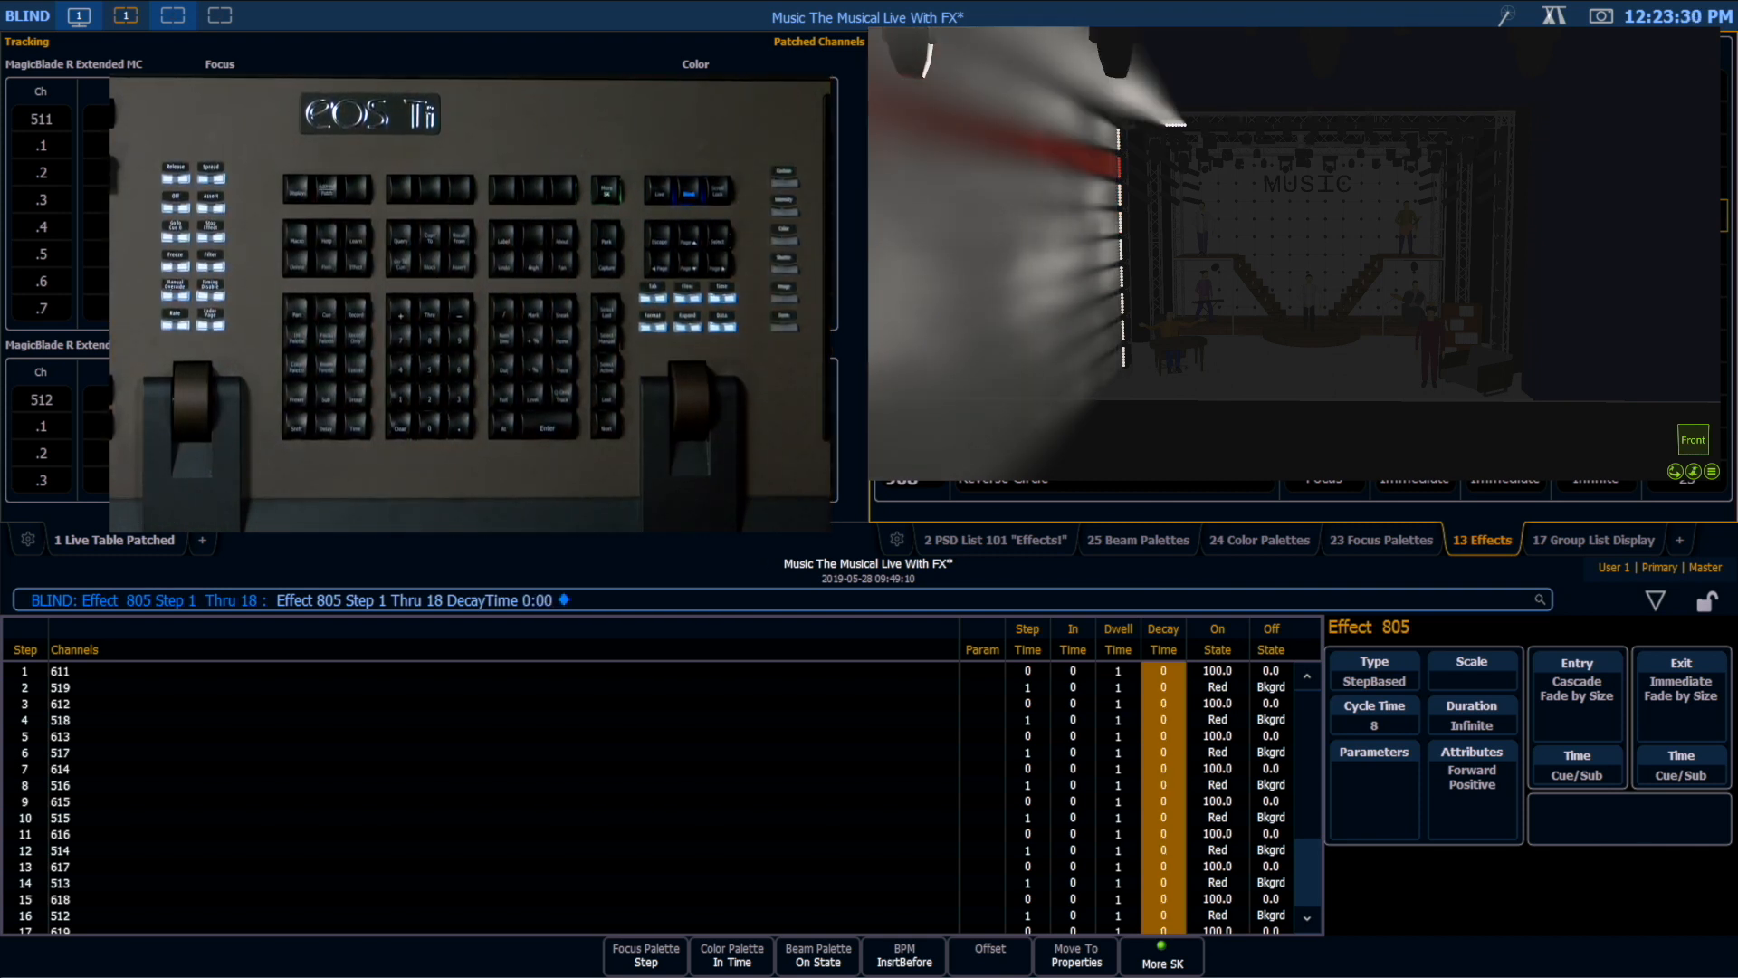